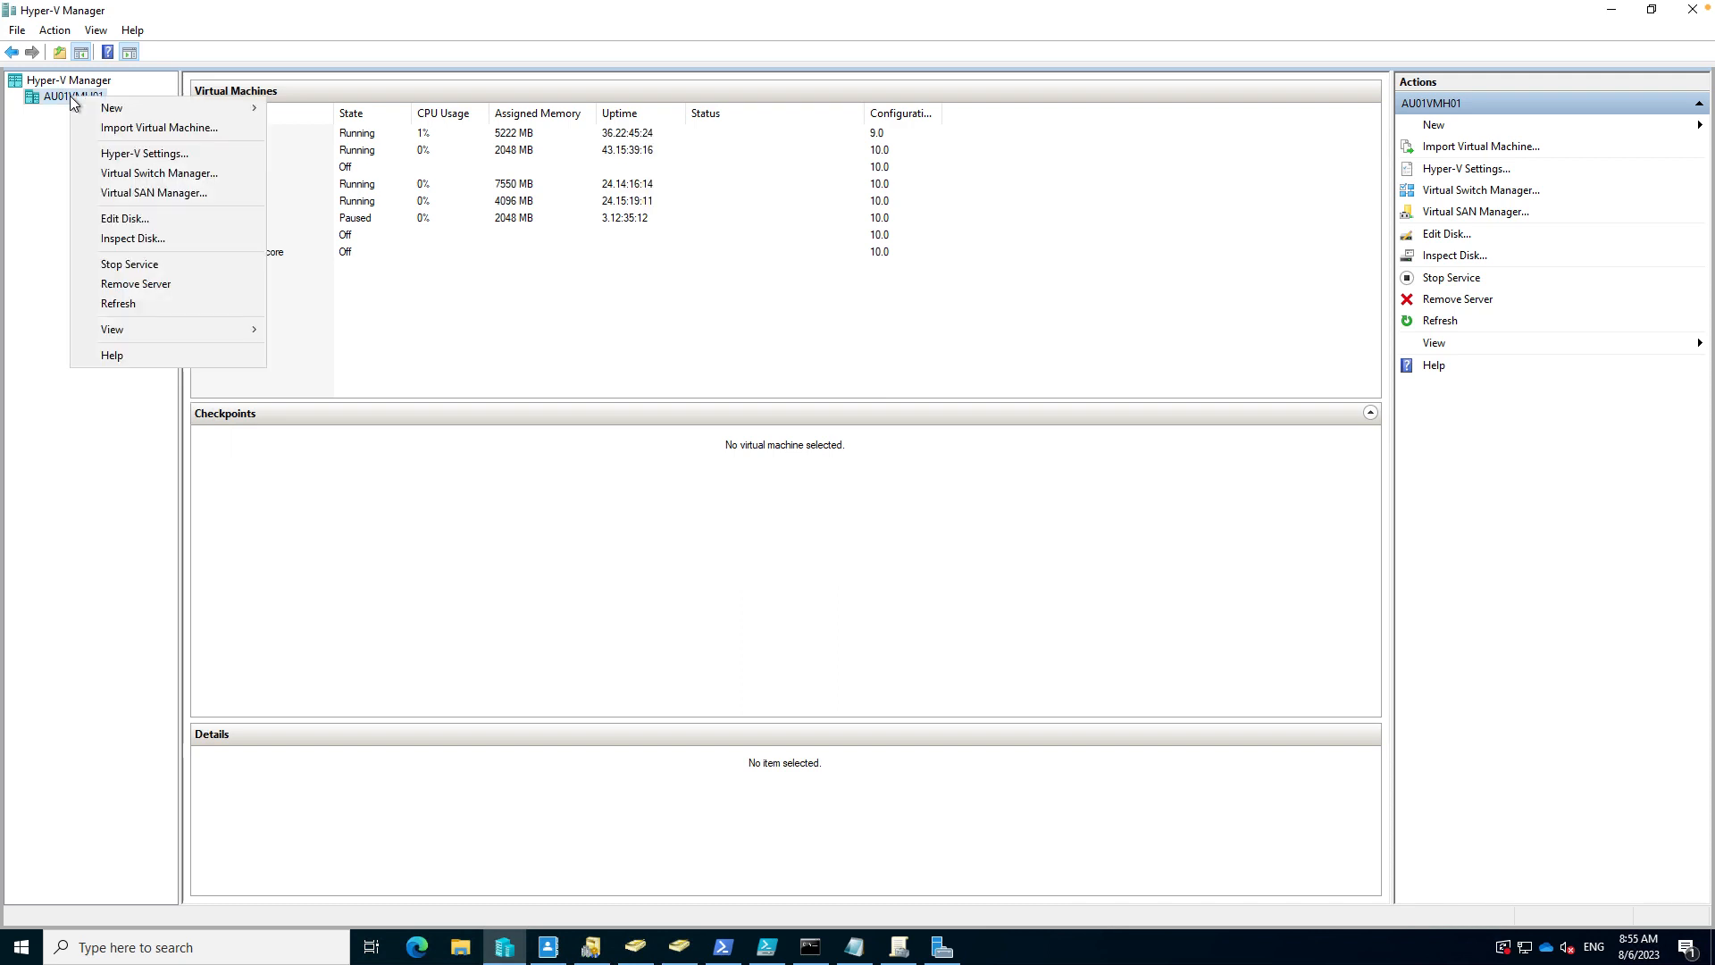
- Launch the New Virtual Machine Wizard on host AU01VMH01 and skip past Before You Begin
{"action": "mouse_move", "coordinate": [127, 107]}
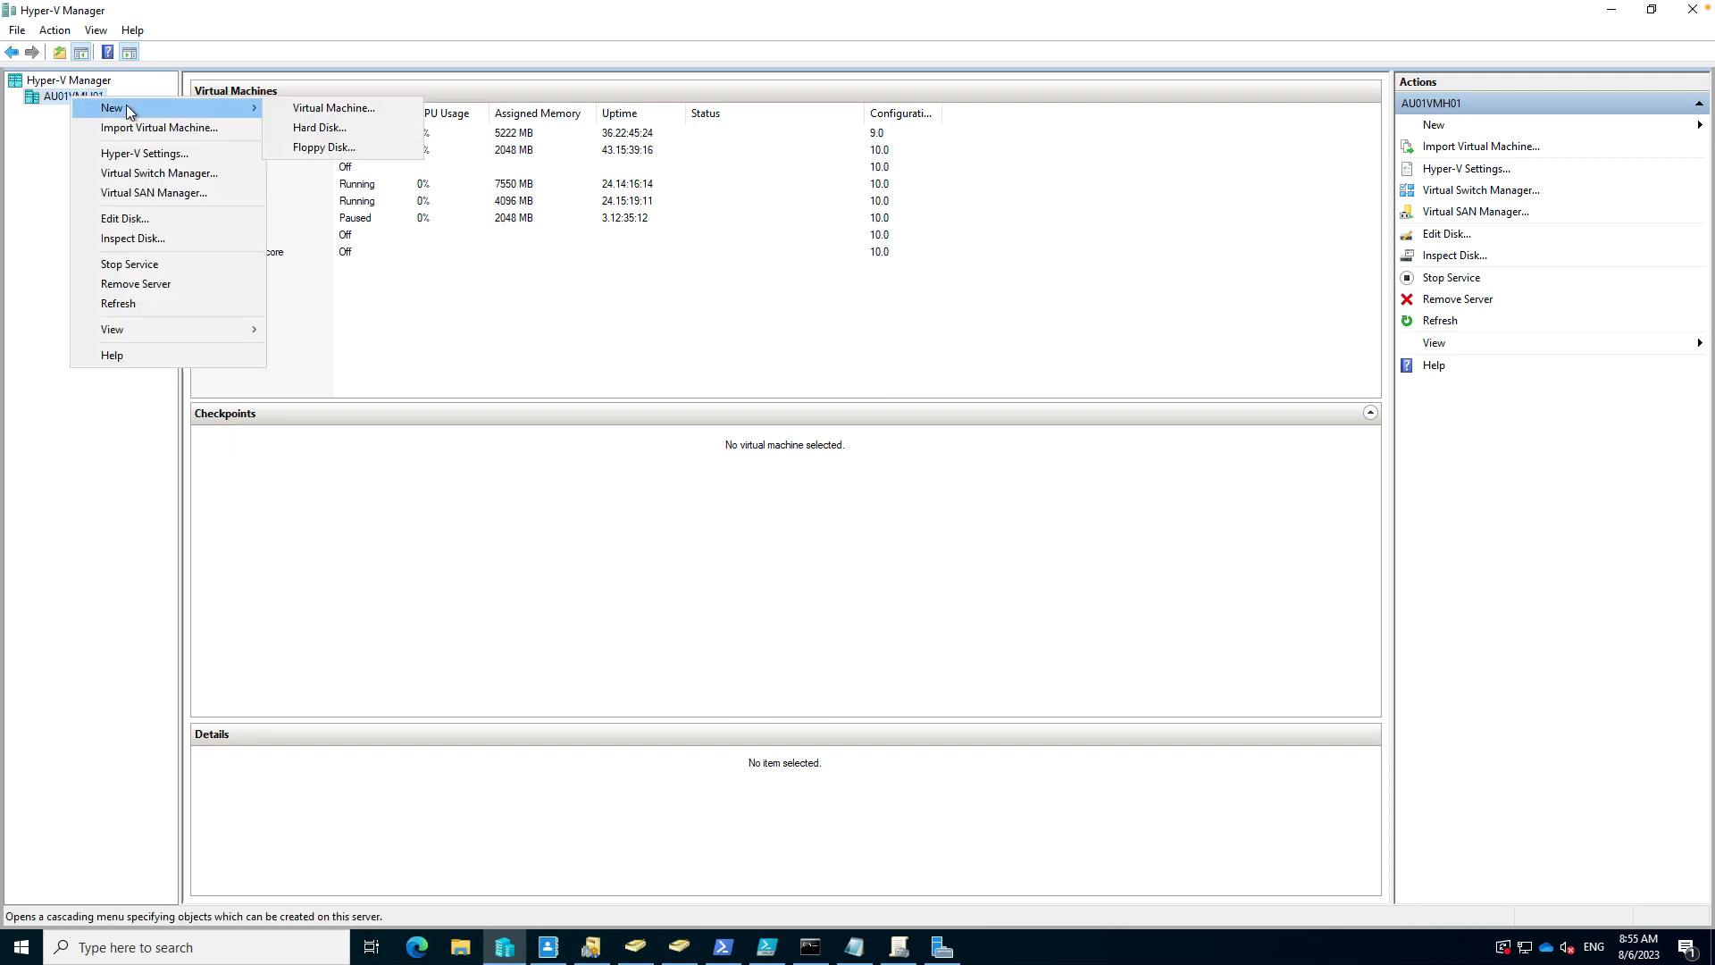
{"action": "left_click", "coordinate": [298, 109]}
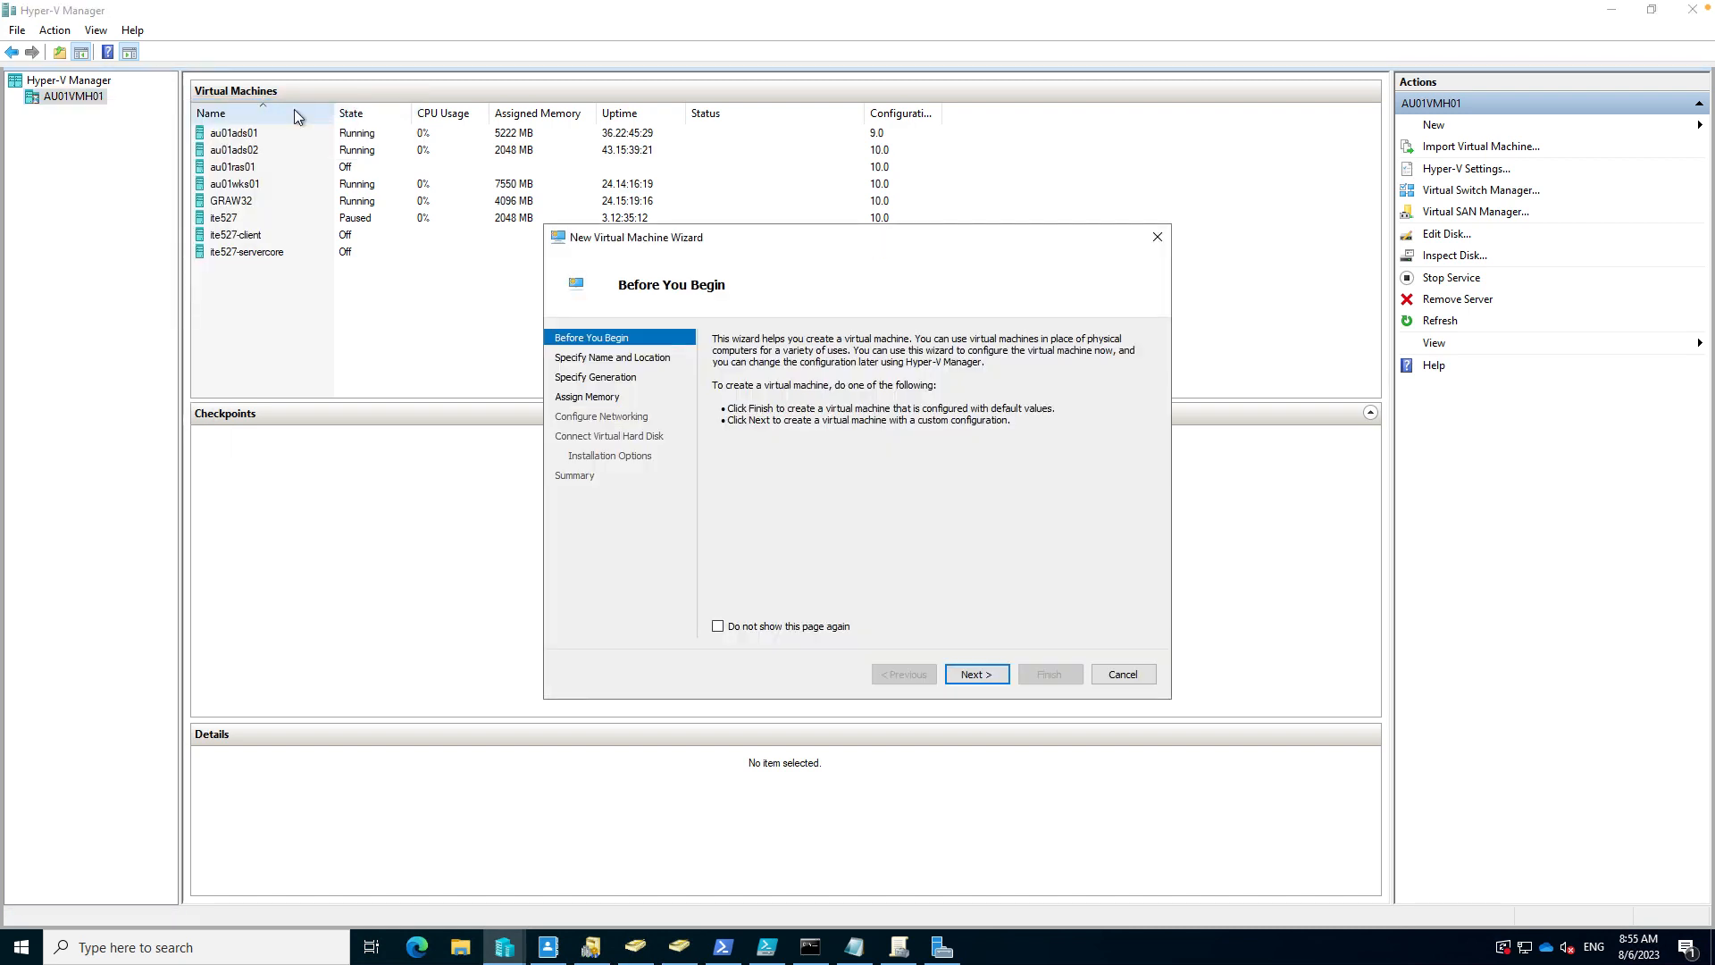
{"action": "left_click_drag", "start_coordinate": [630, 224], "coordinate": [395, 154]}
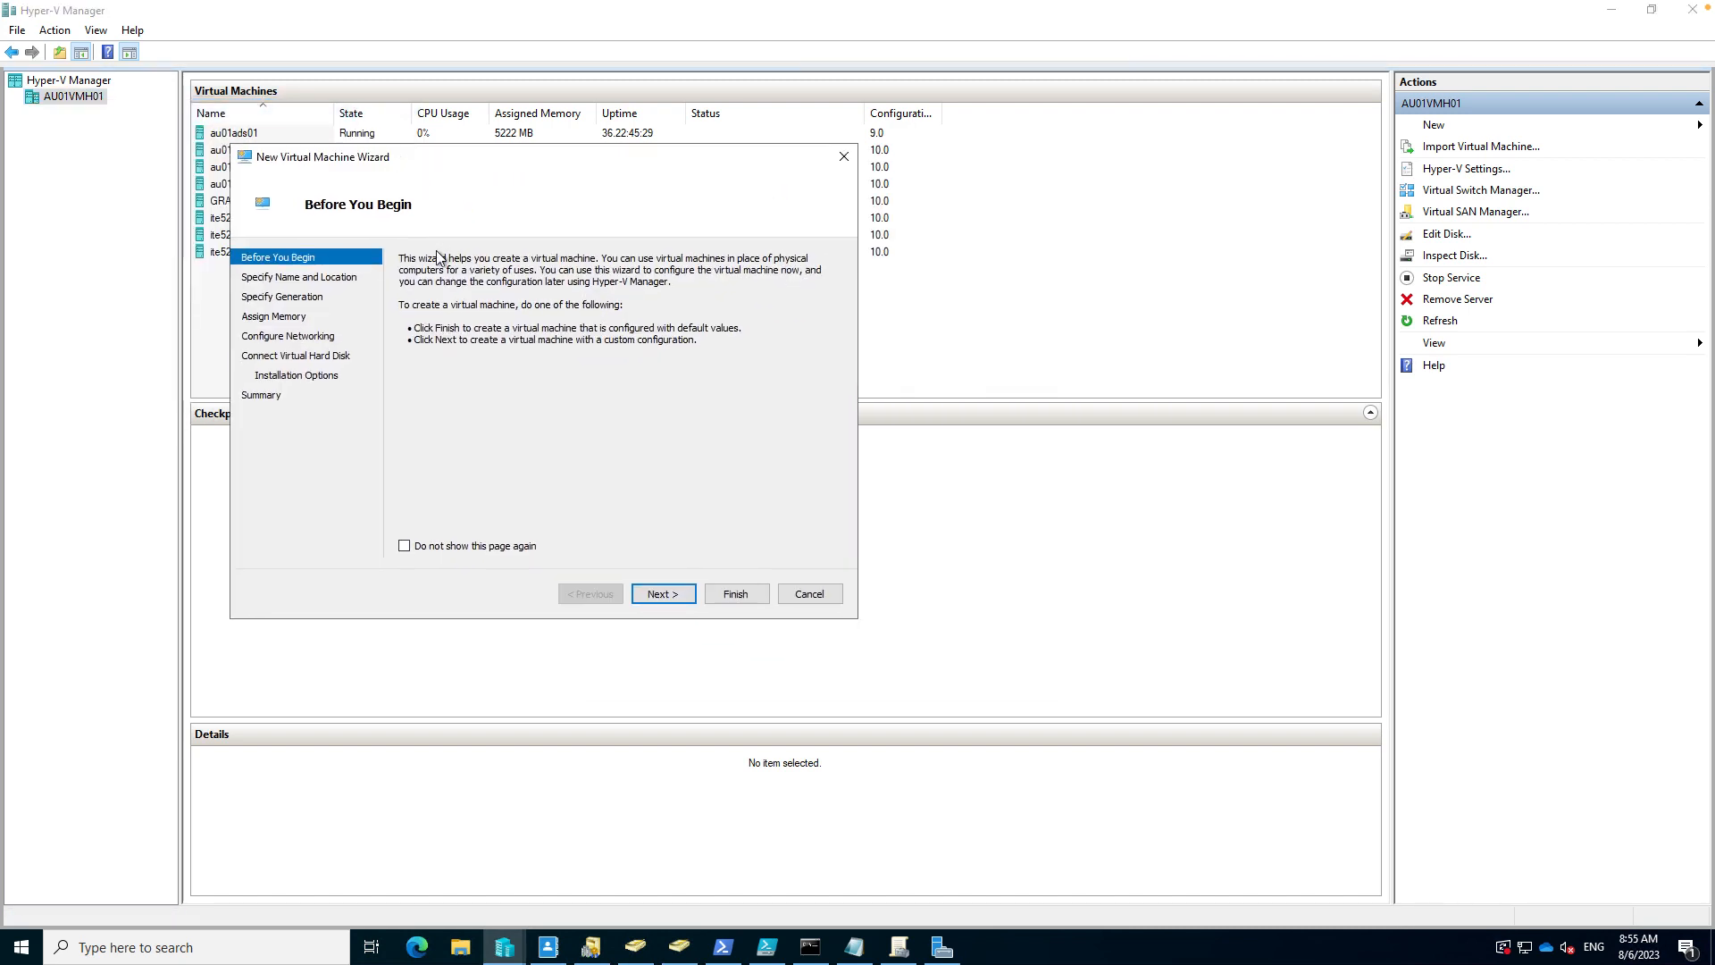
{"action": "left_click", "coordinate": [672, 594]}
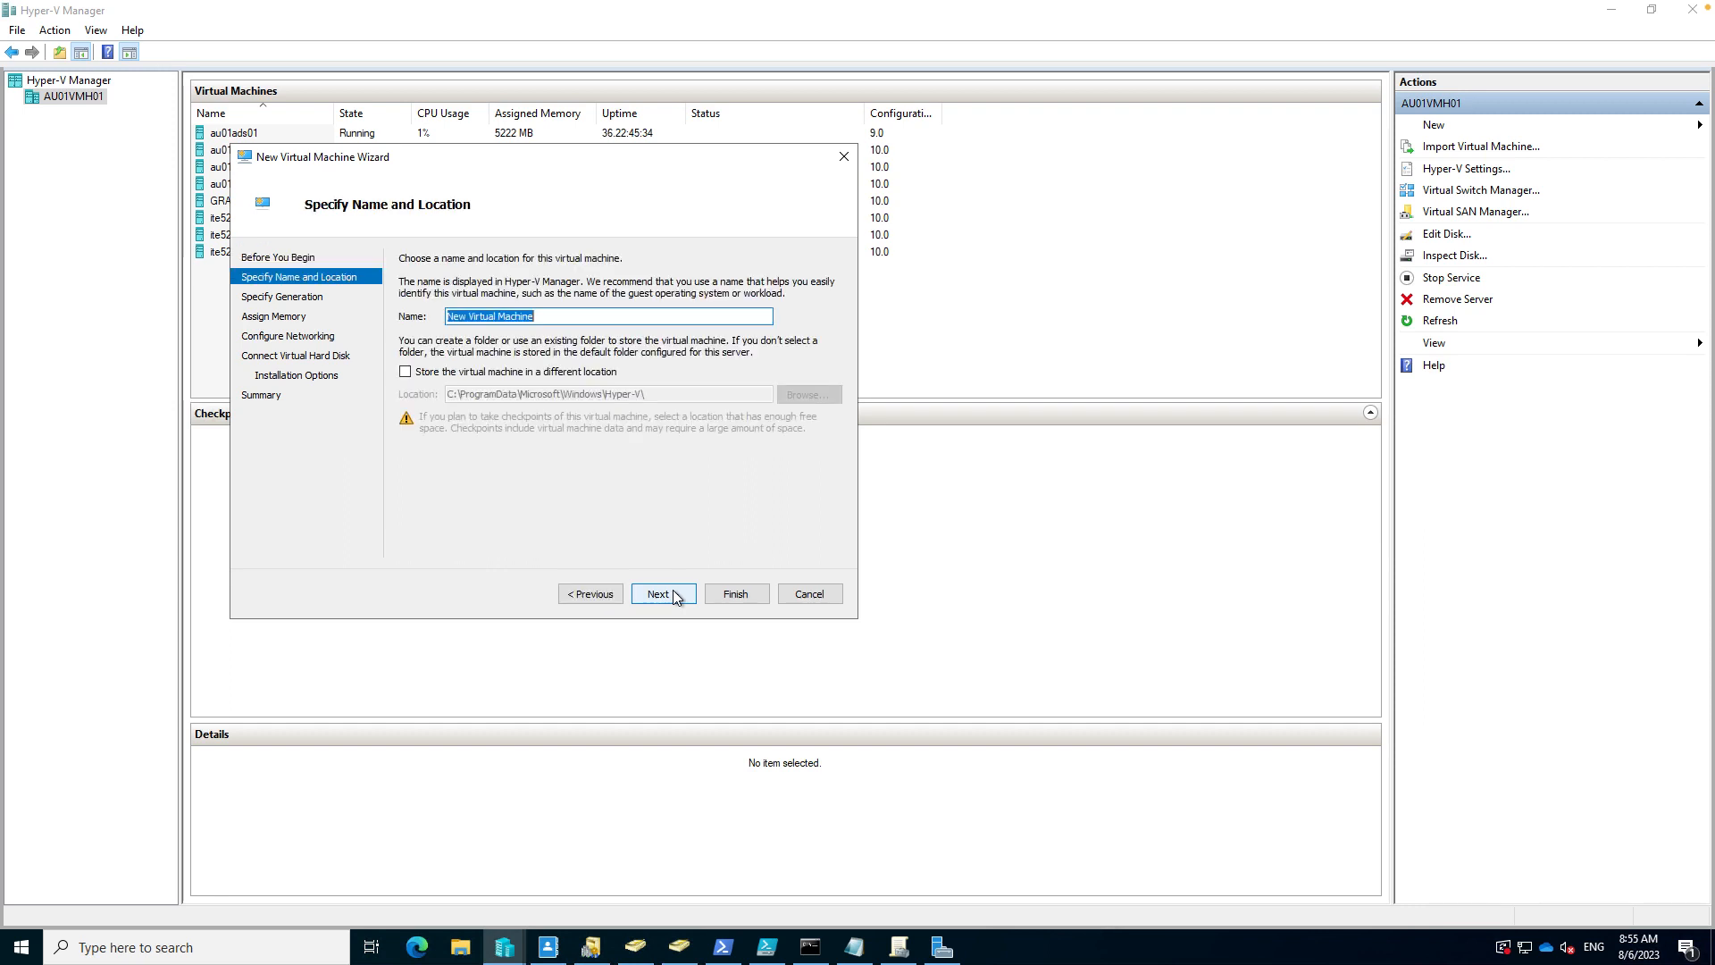
- Name the VM 'serverdemo' and store it in the V:\vmdata folder
{"action": "type", "text": "serverdemo"}
{"action": "left_click", "coordinate": [536, 376]}
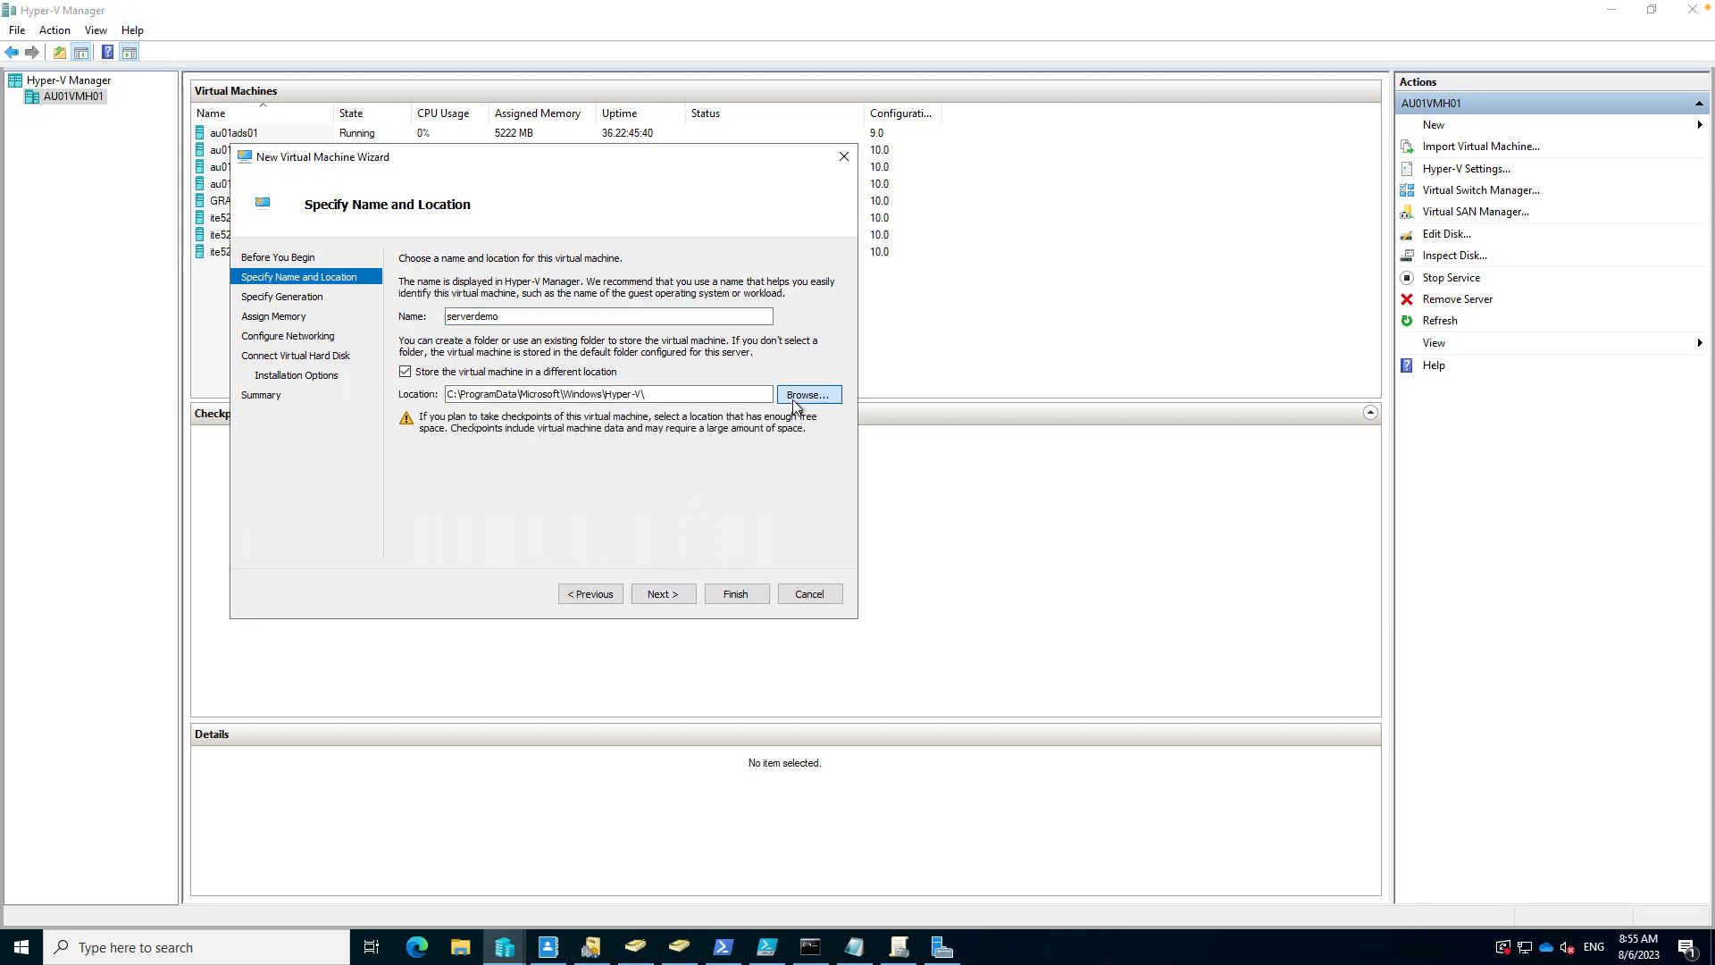
{"action": "left_click", "coordinate": [808, 394]}
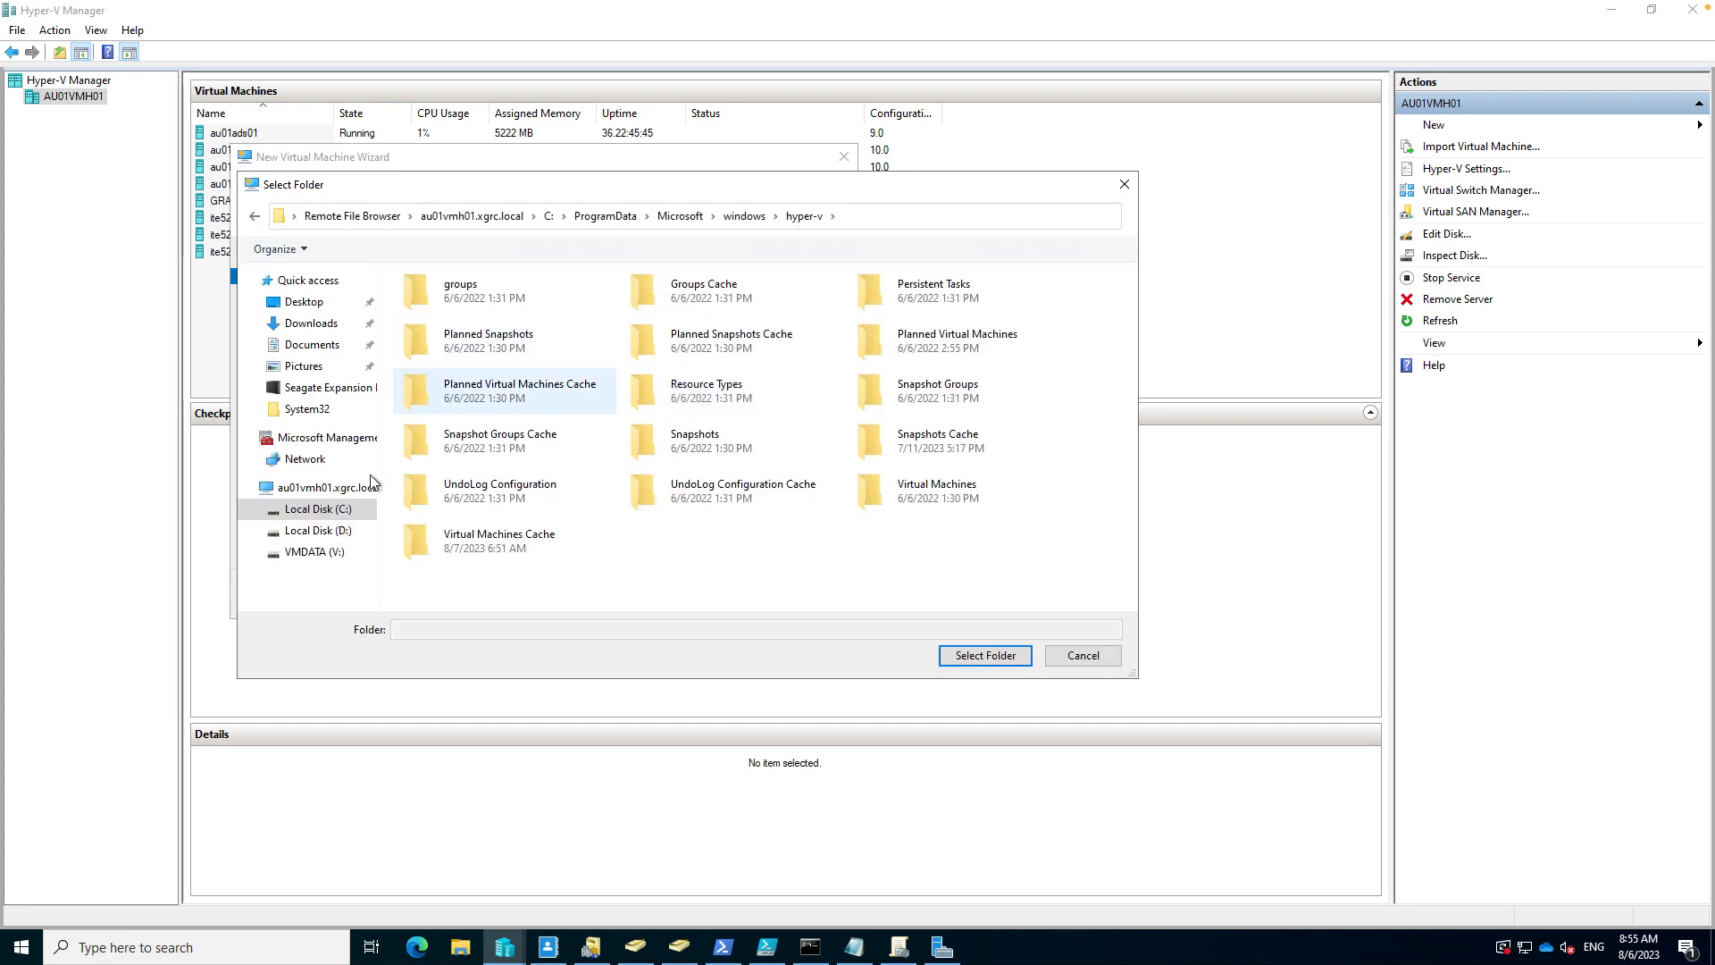
{"action": "left_click", "coordinate": [314, 552]}
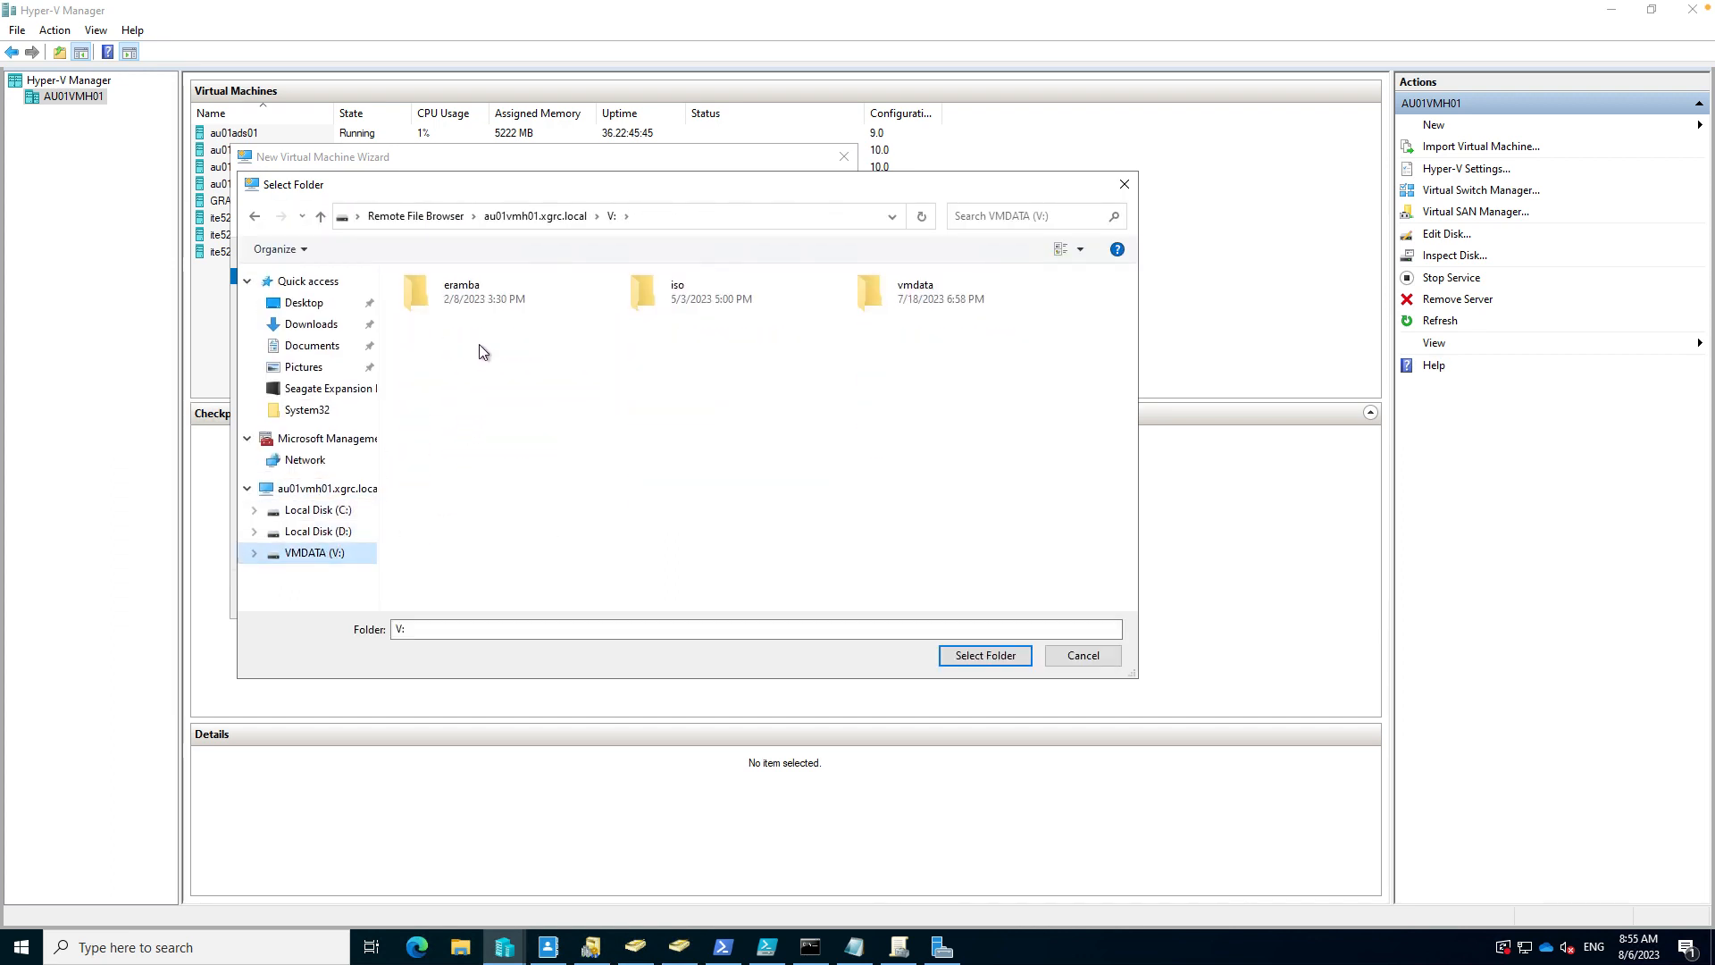
{"action": "double_click", "coordinate": [909, 300]}
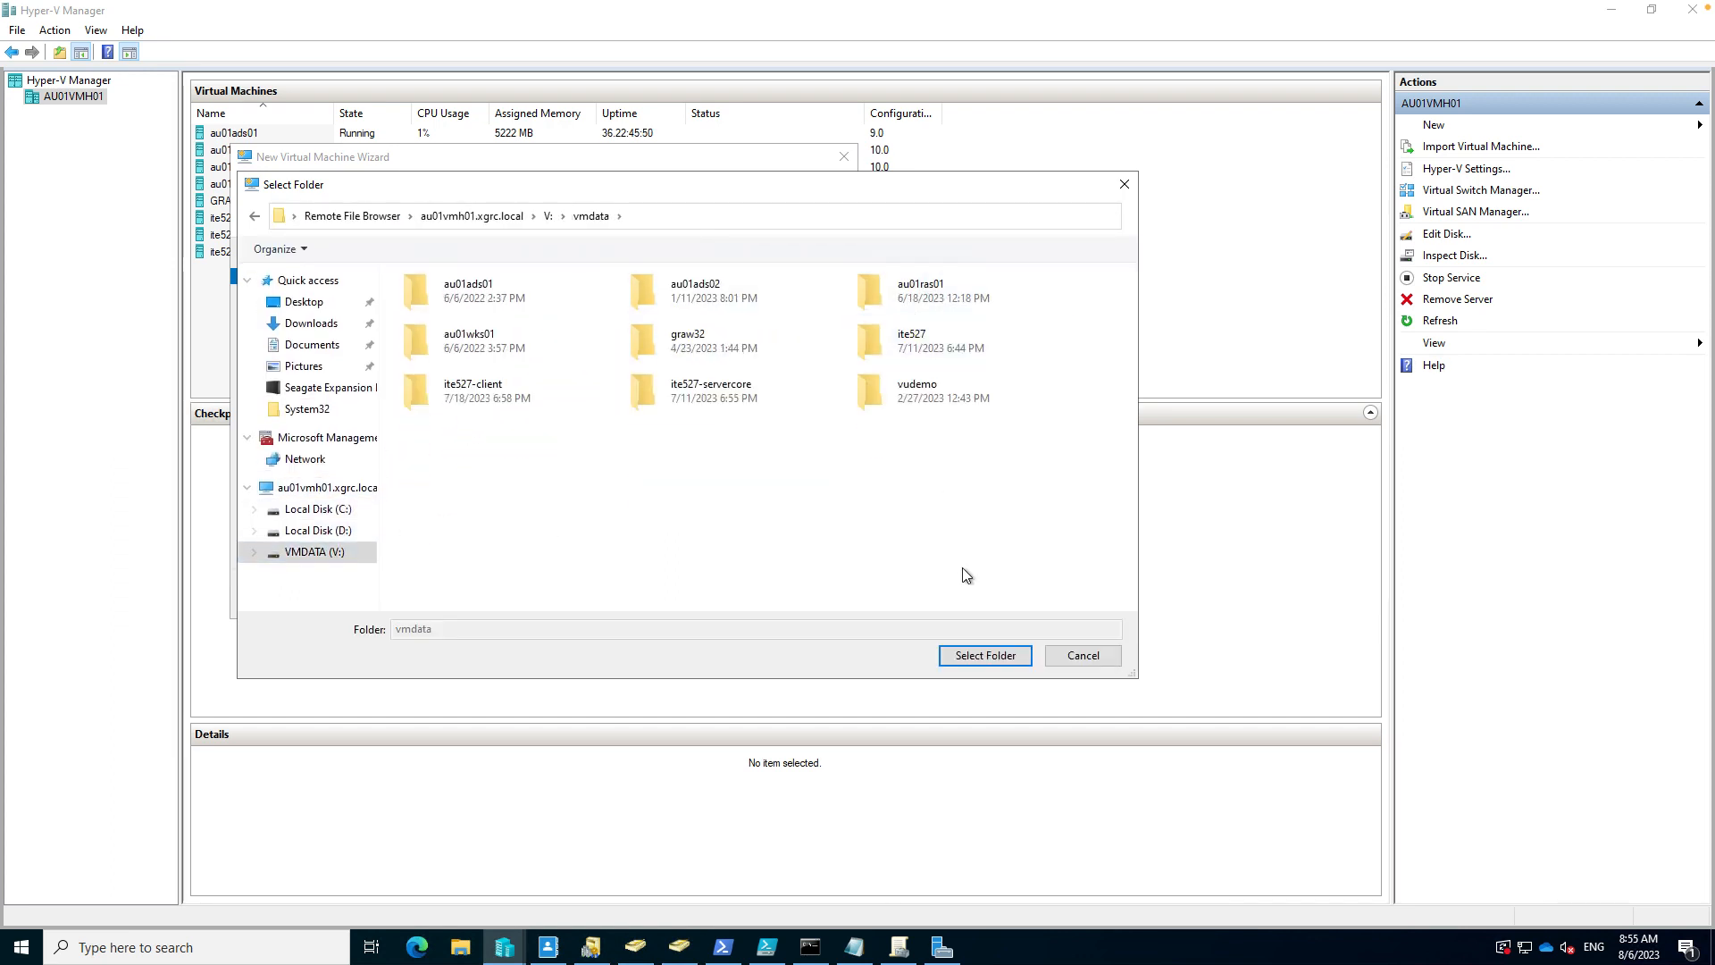
{"action": "left_click", "coordinate": [976, 657]}
{"action": "left_click", "coordinate": [662, 593]}
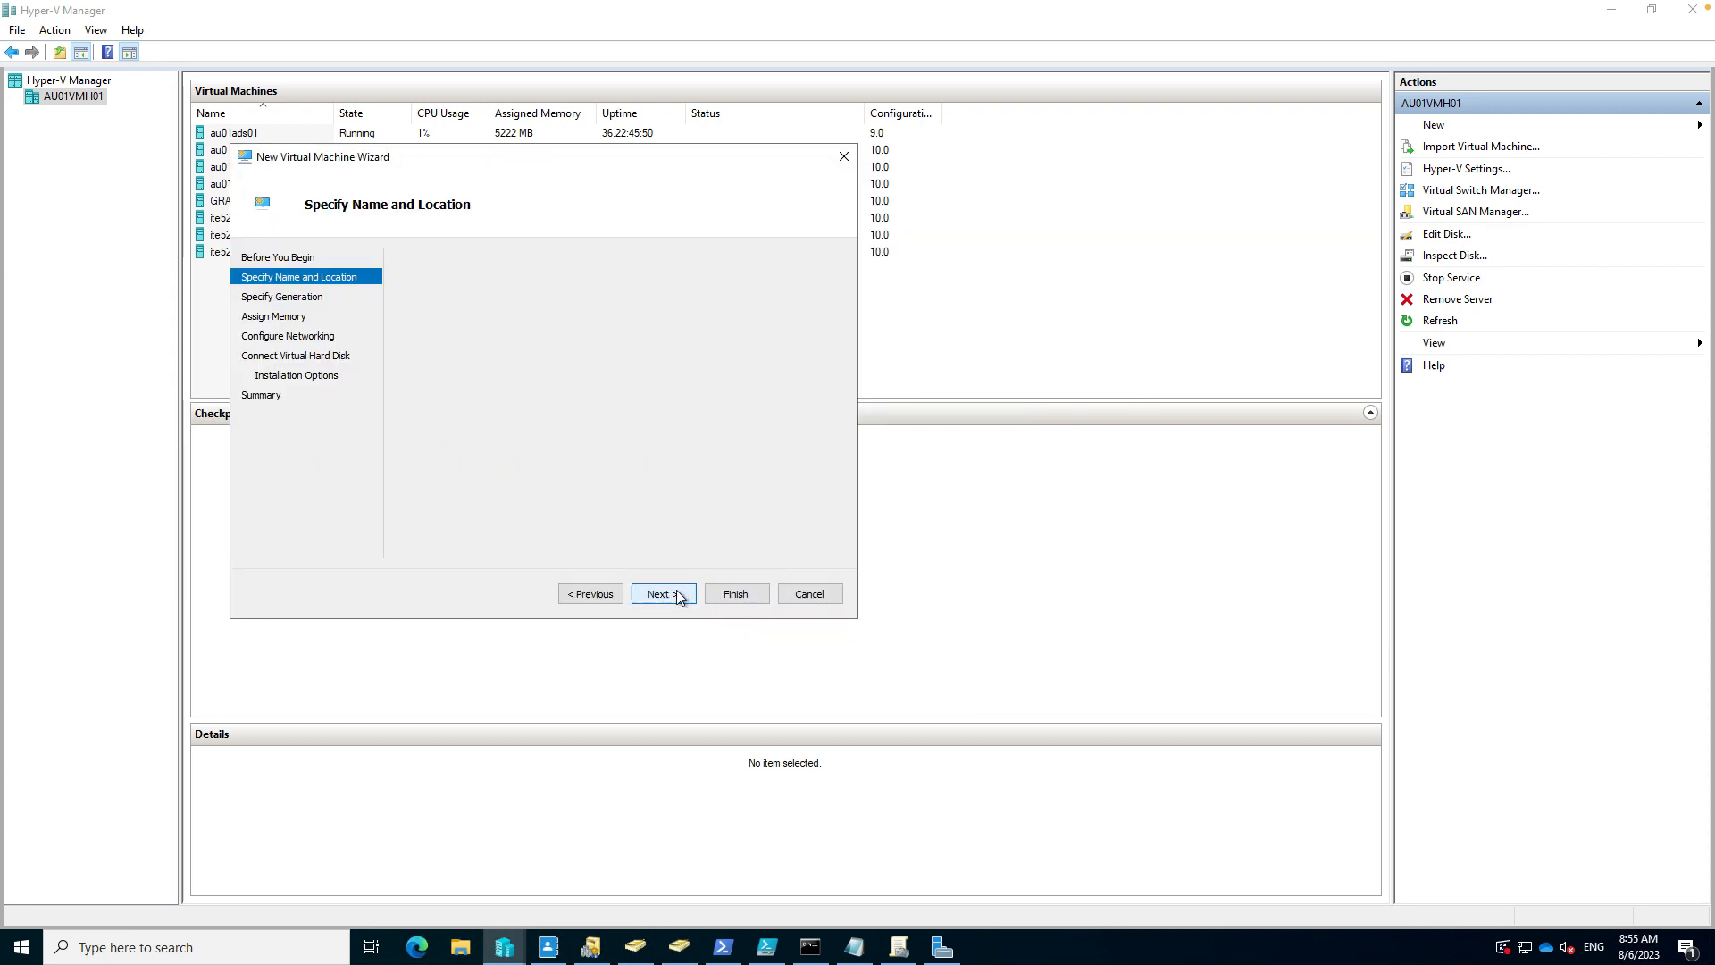
- Make the VM Generation 2 with 2048 MB startup memory
{"action": "left_click", "coordinate": [443, 334]}
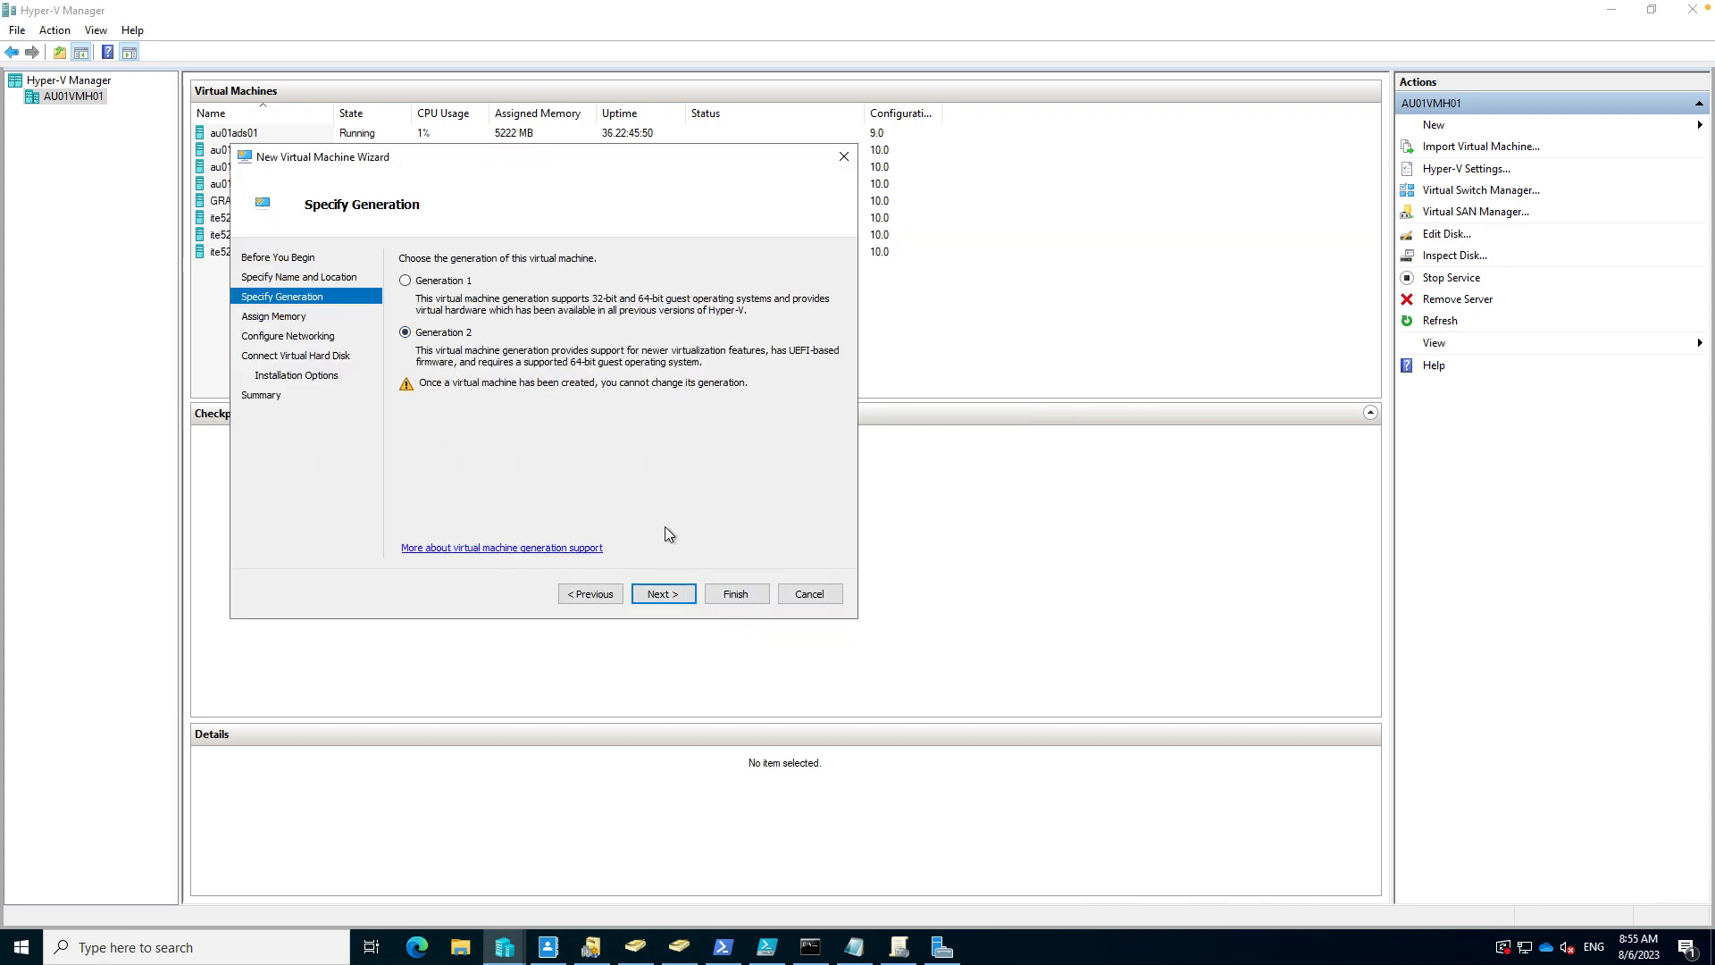
{"action": "left_click", "coordinate": [663, 594]}
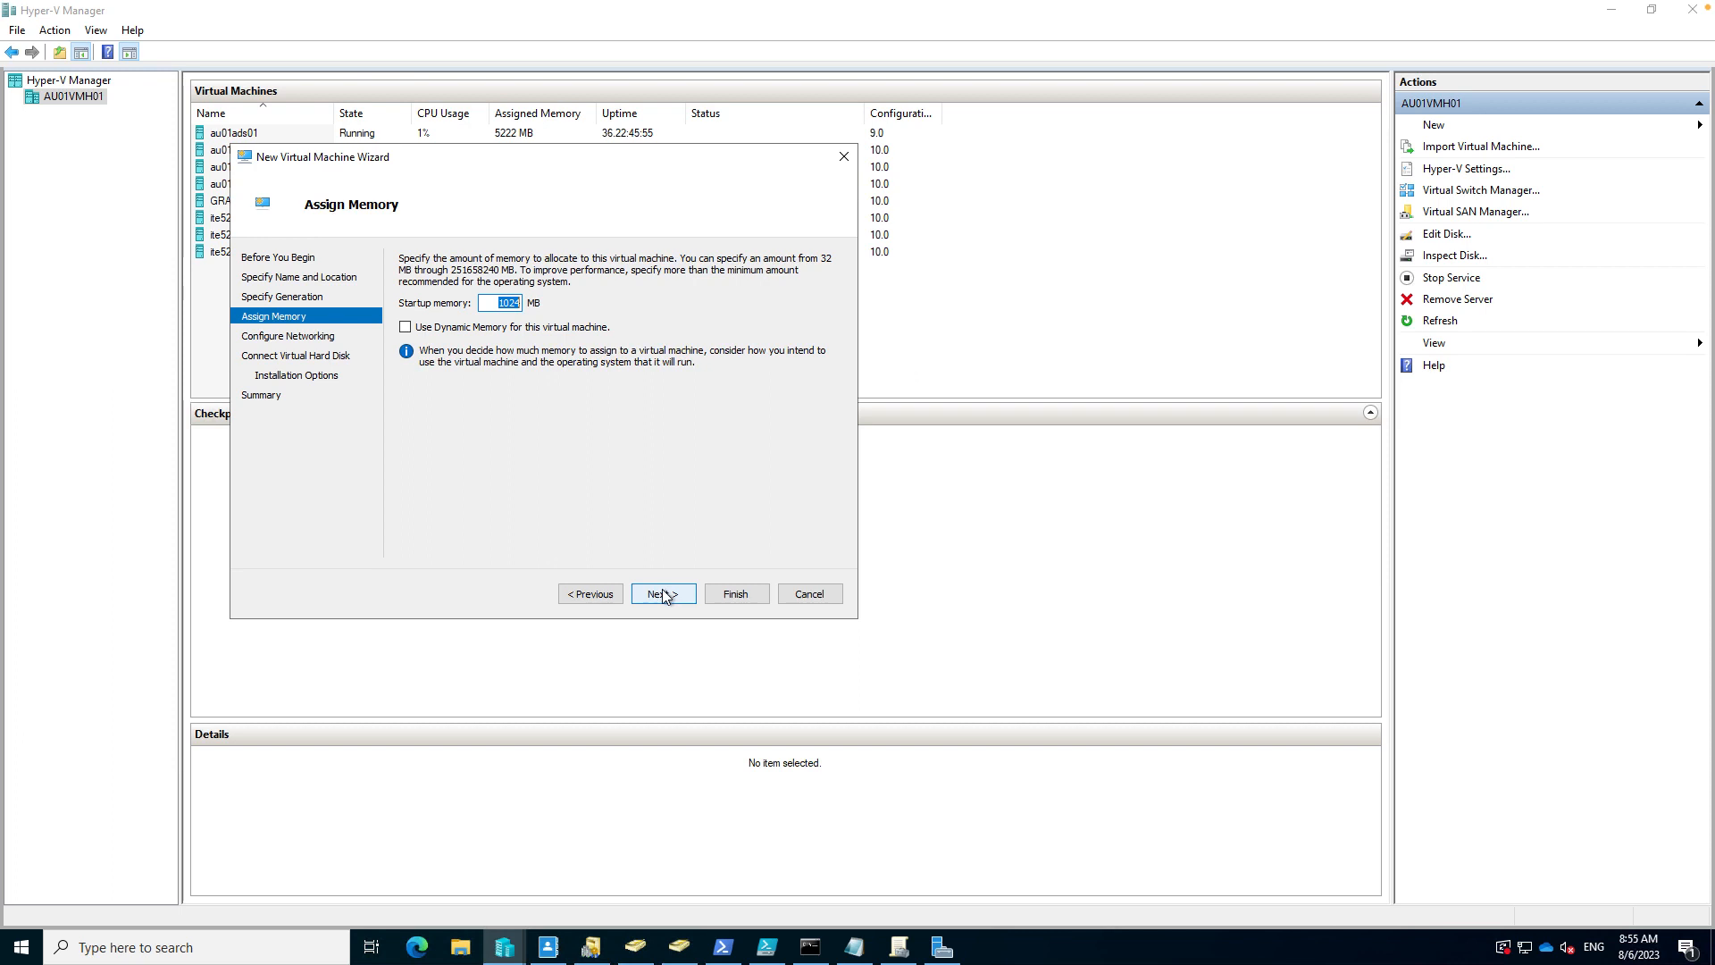
{"action": "type", "text": "2048"}
{"action": "left_click", "coordinate": [663, 592]}
- Connect the VM to the Bridged switch and keep the default new 127 GB virtual disk
{"action": "left_click", "coordinate": [579, 298]}
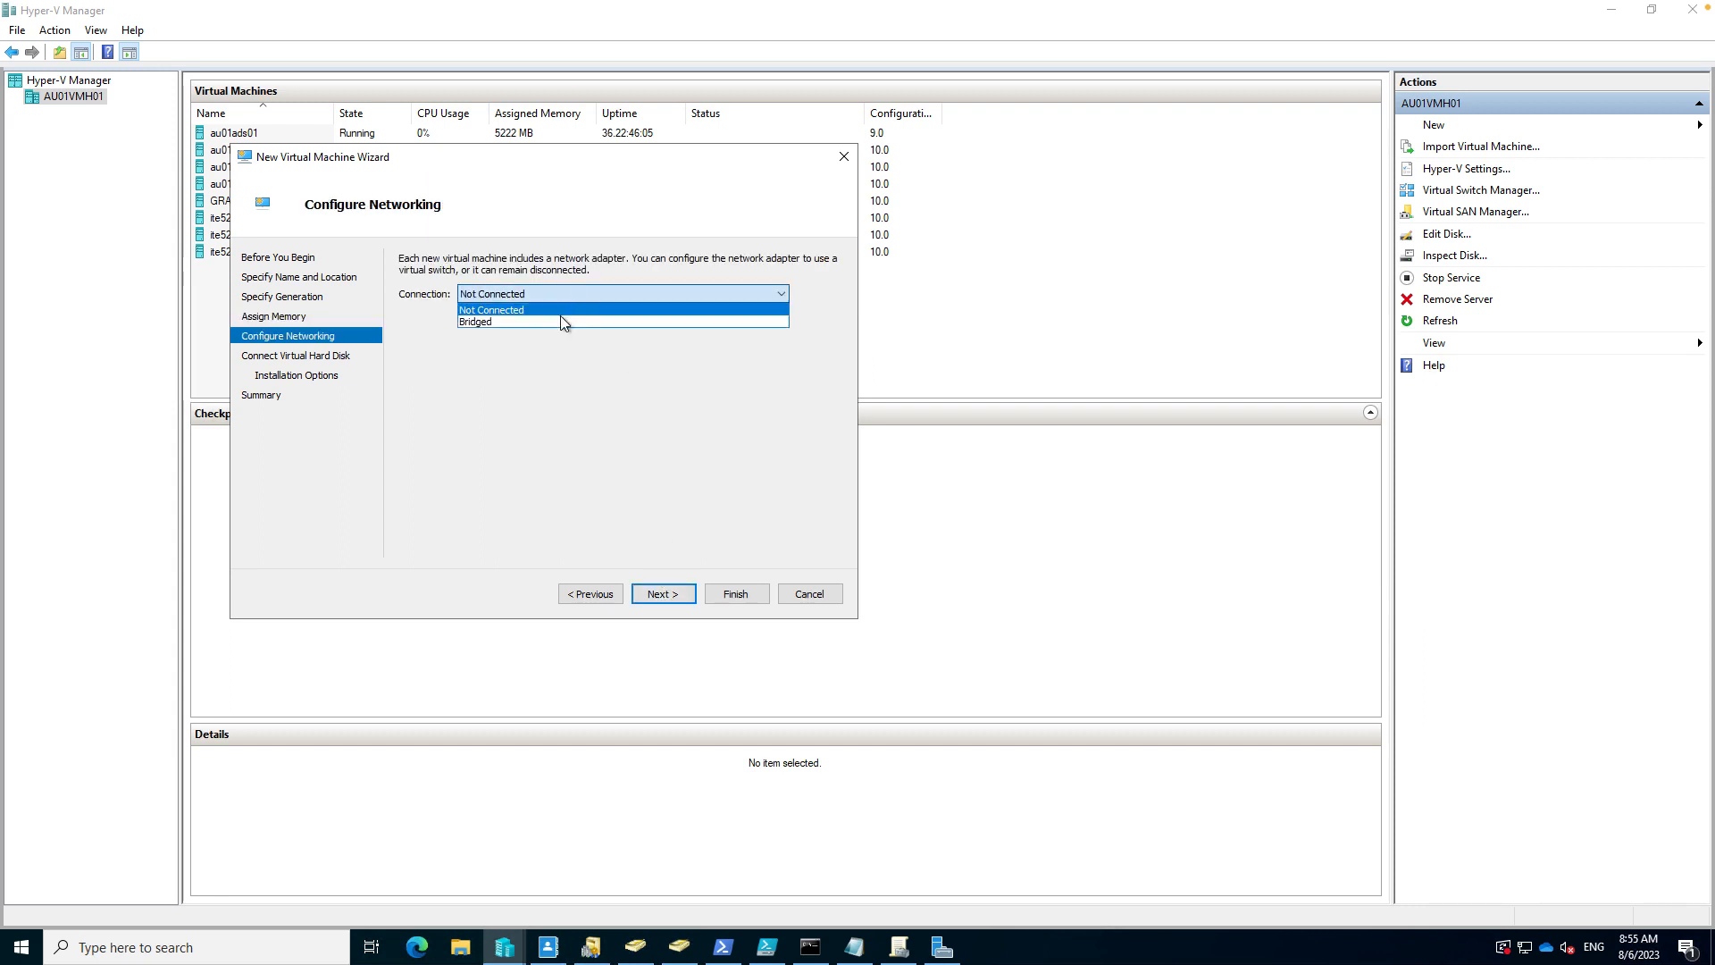
{"action": "left_click", "coordinate": [562, 321]}
{"action": "left_click", "coordinate": [643, 590]}
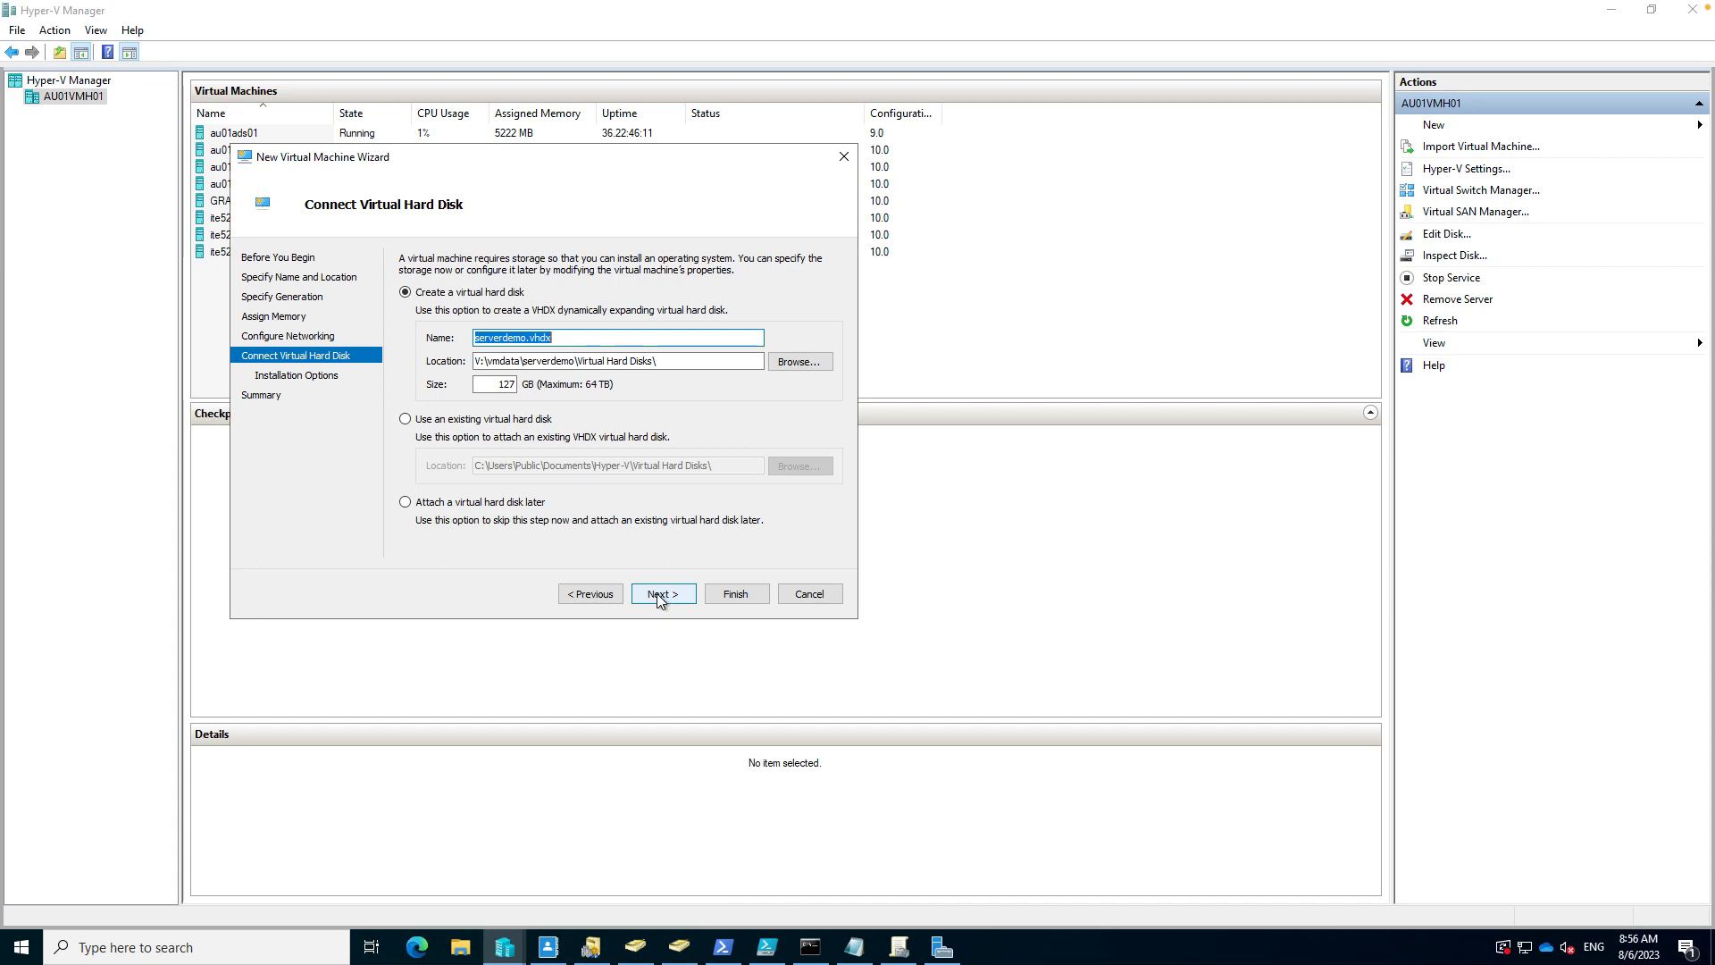
{"action": "left_click", "coordinate": [658, 595]}
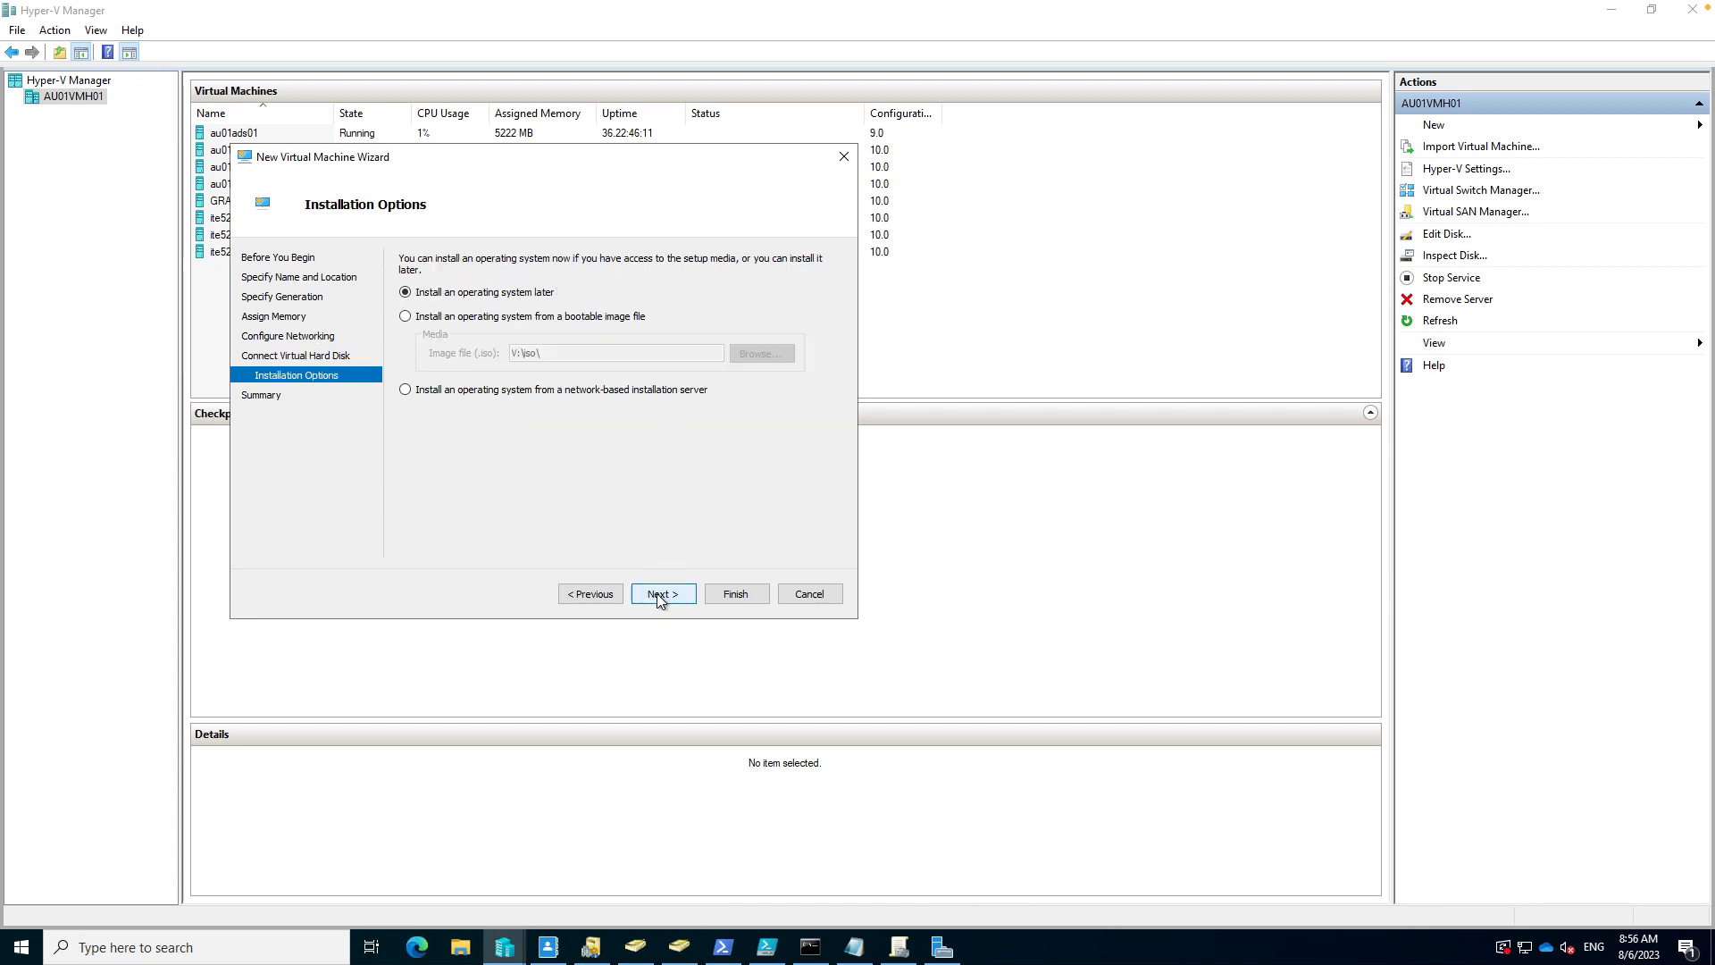
- Use the Windows Server 2022 ISO as install media and finish creating serverdemo
{"action": "left_click", "coordinate": [454, 319]}
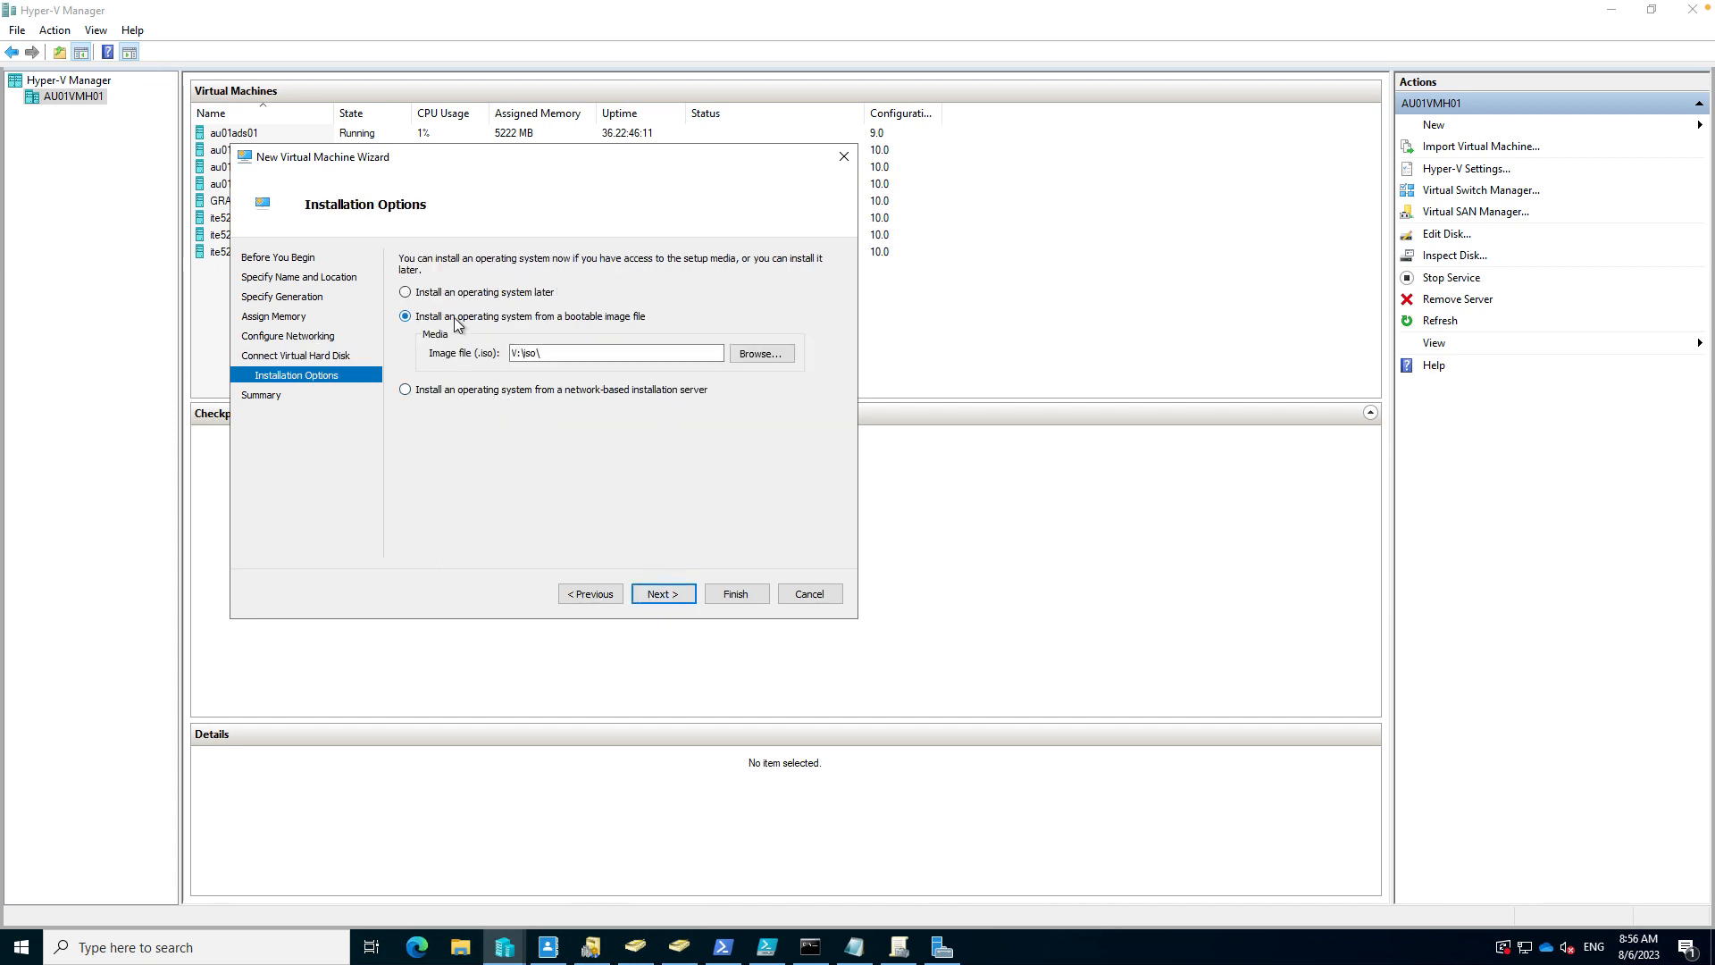
{"action": "left_click", "coordinate": [761, 354]}
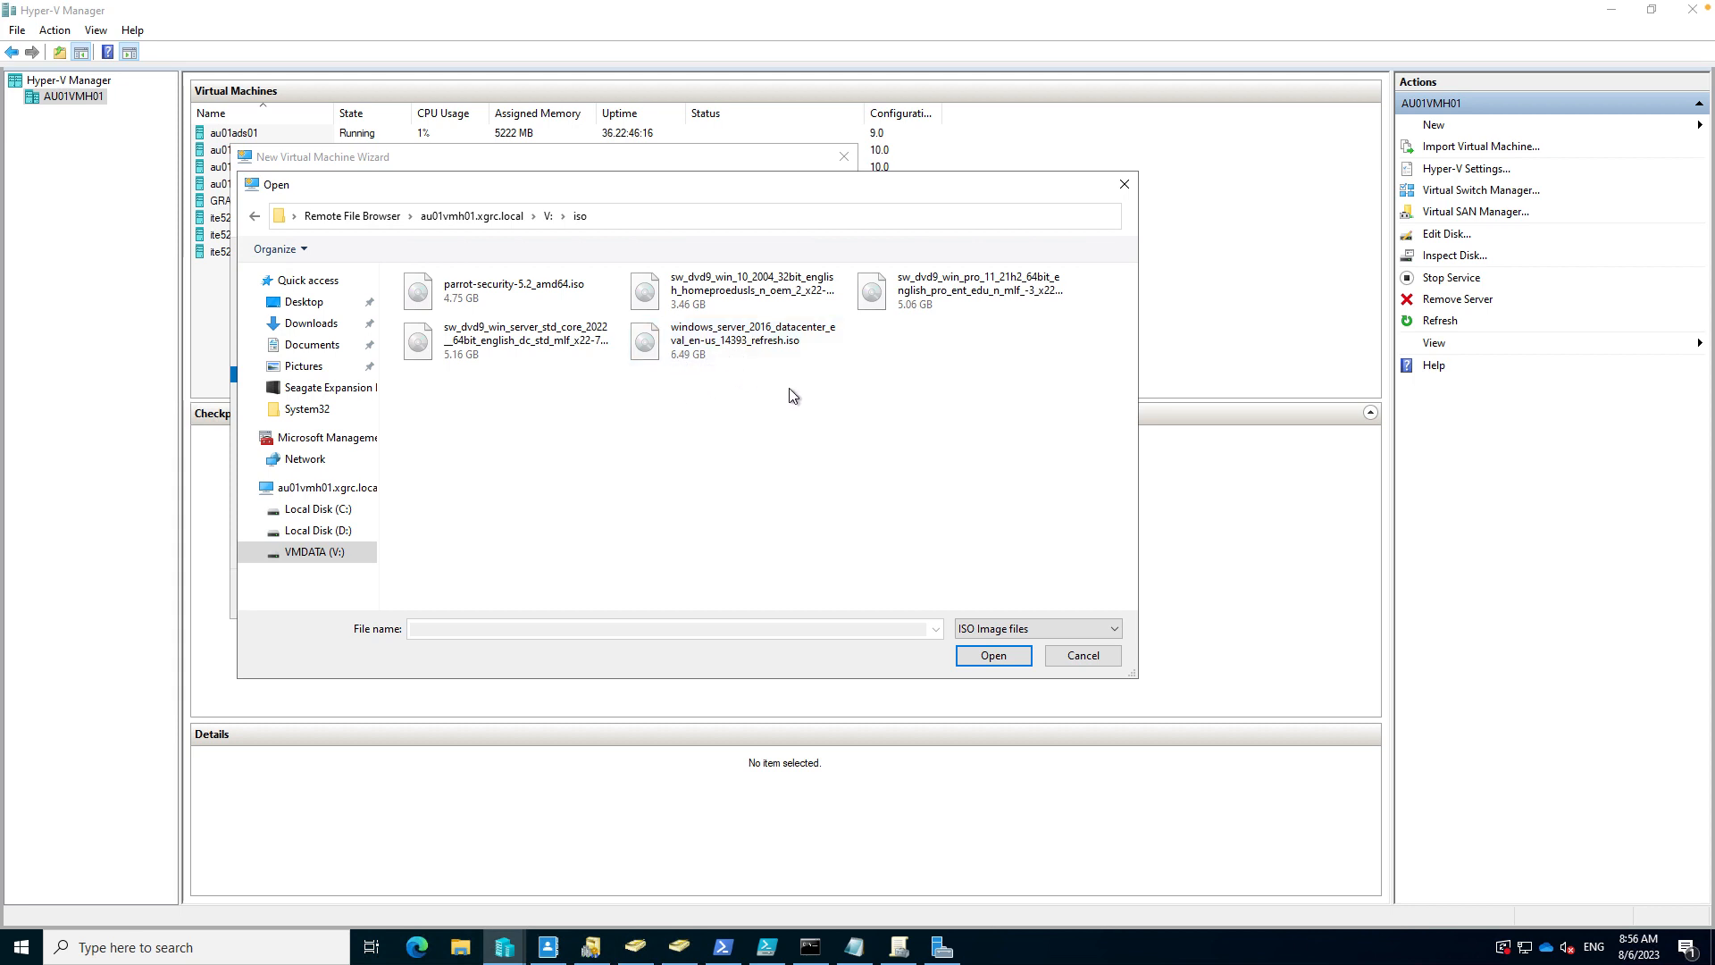
{"action": "left_click", "coordinate": [538, 345]}
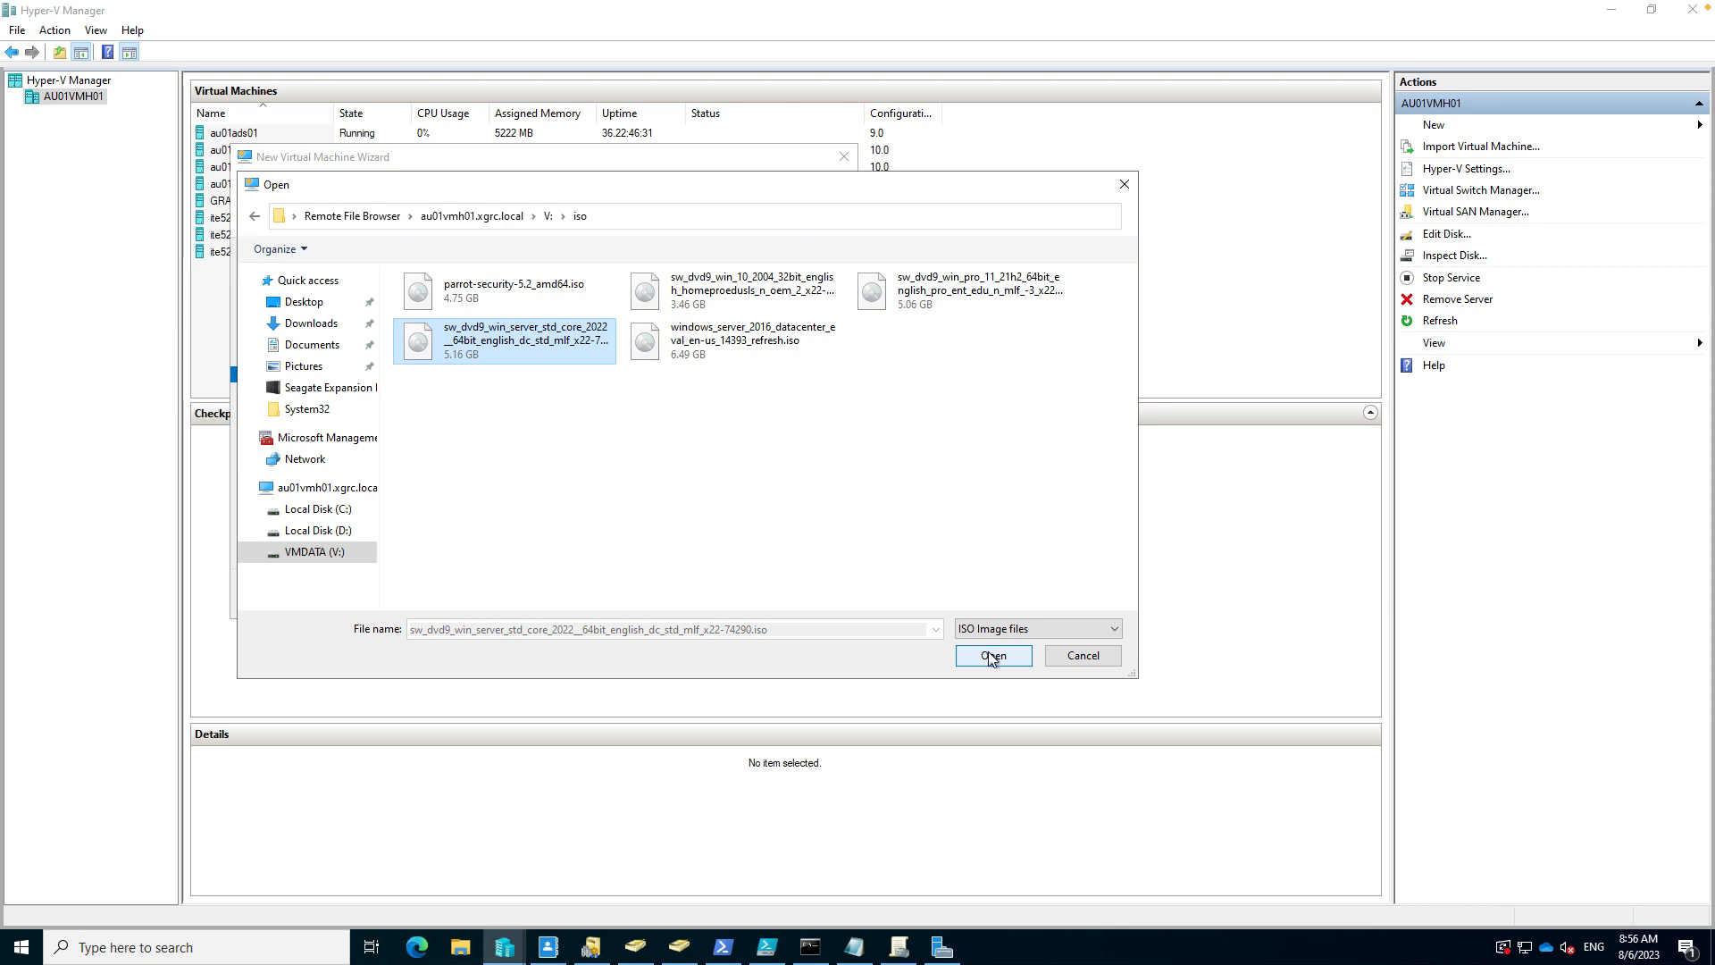
{"action": "left_click", "coordinate": [991, 657]}
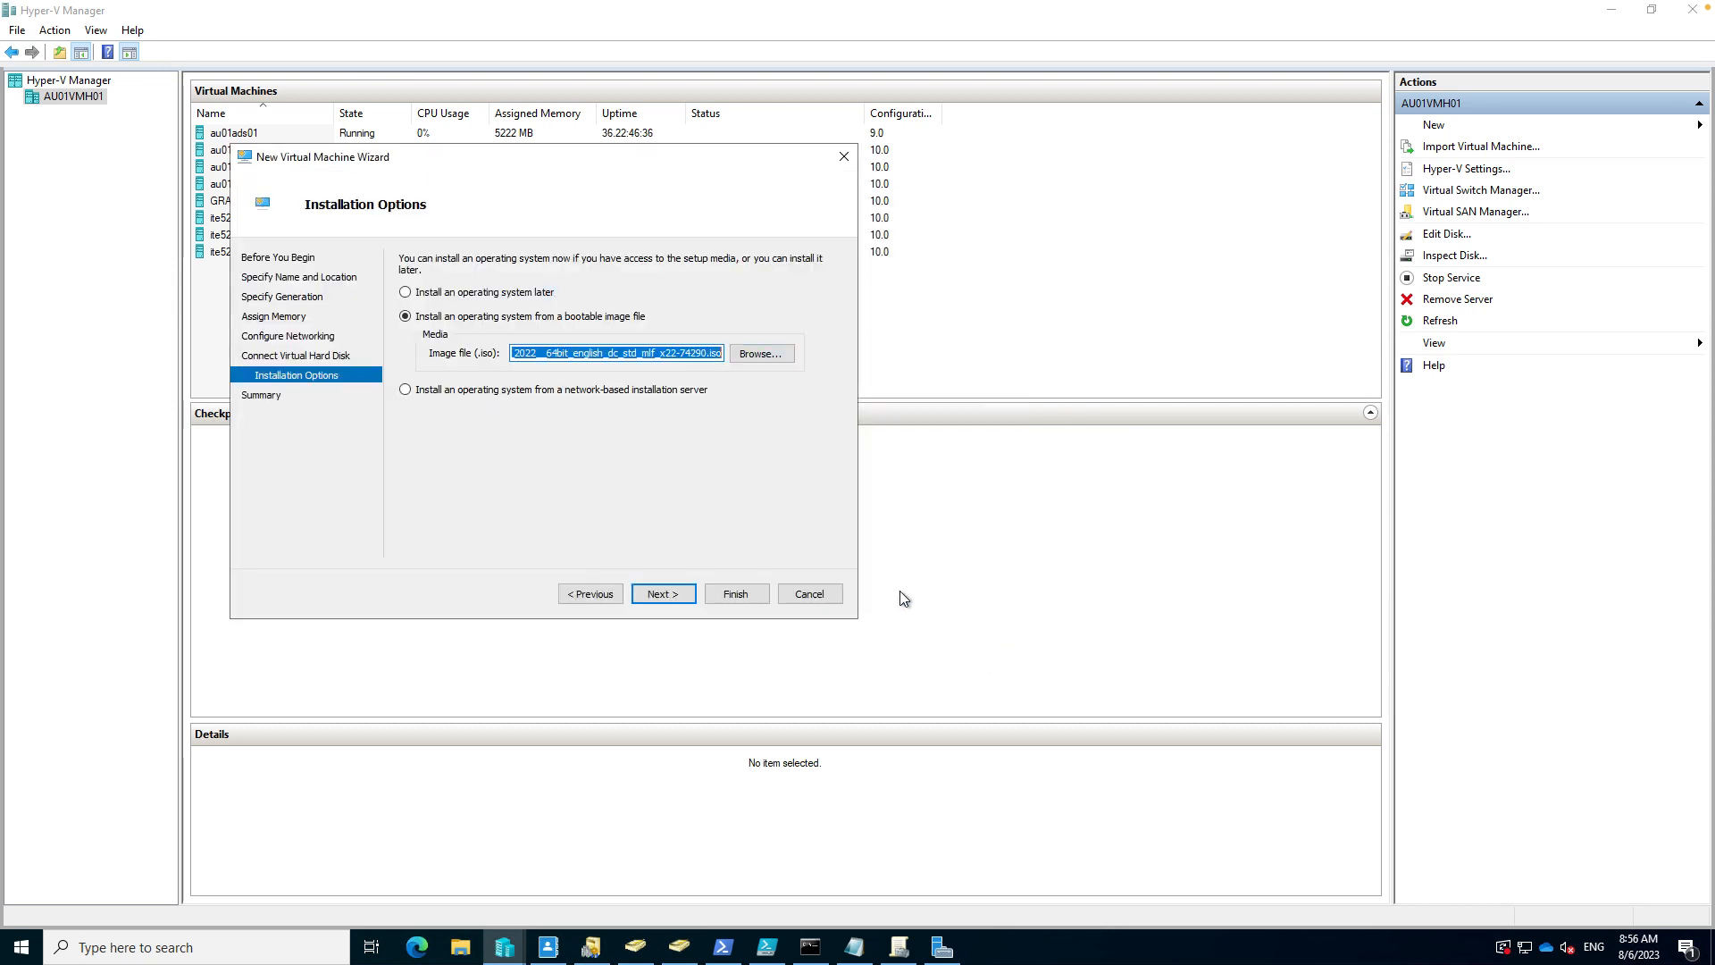
{"action": "left_click", "coordinate": [688, 589]}
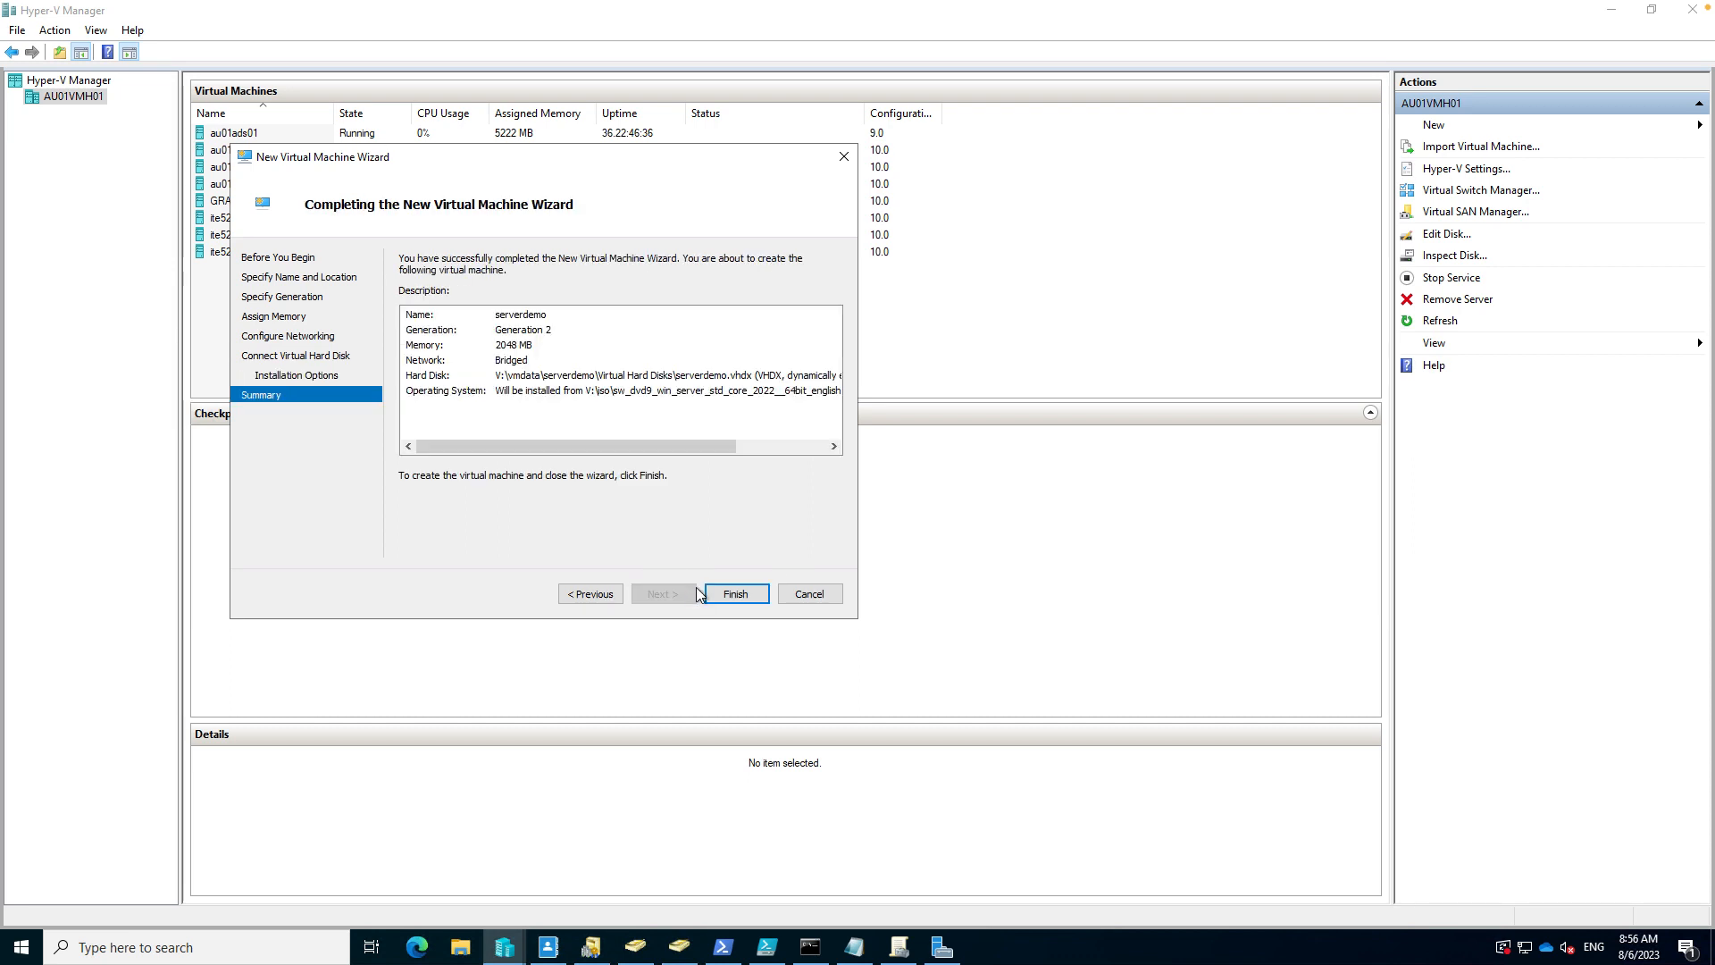
{"action": "left_click", "coordinate": [729, 591]}
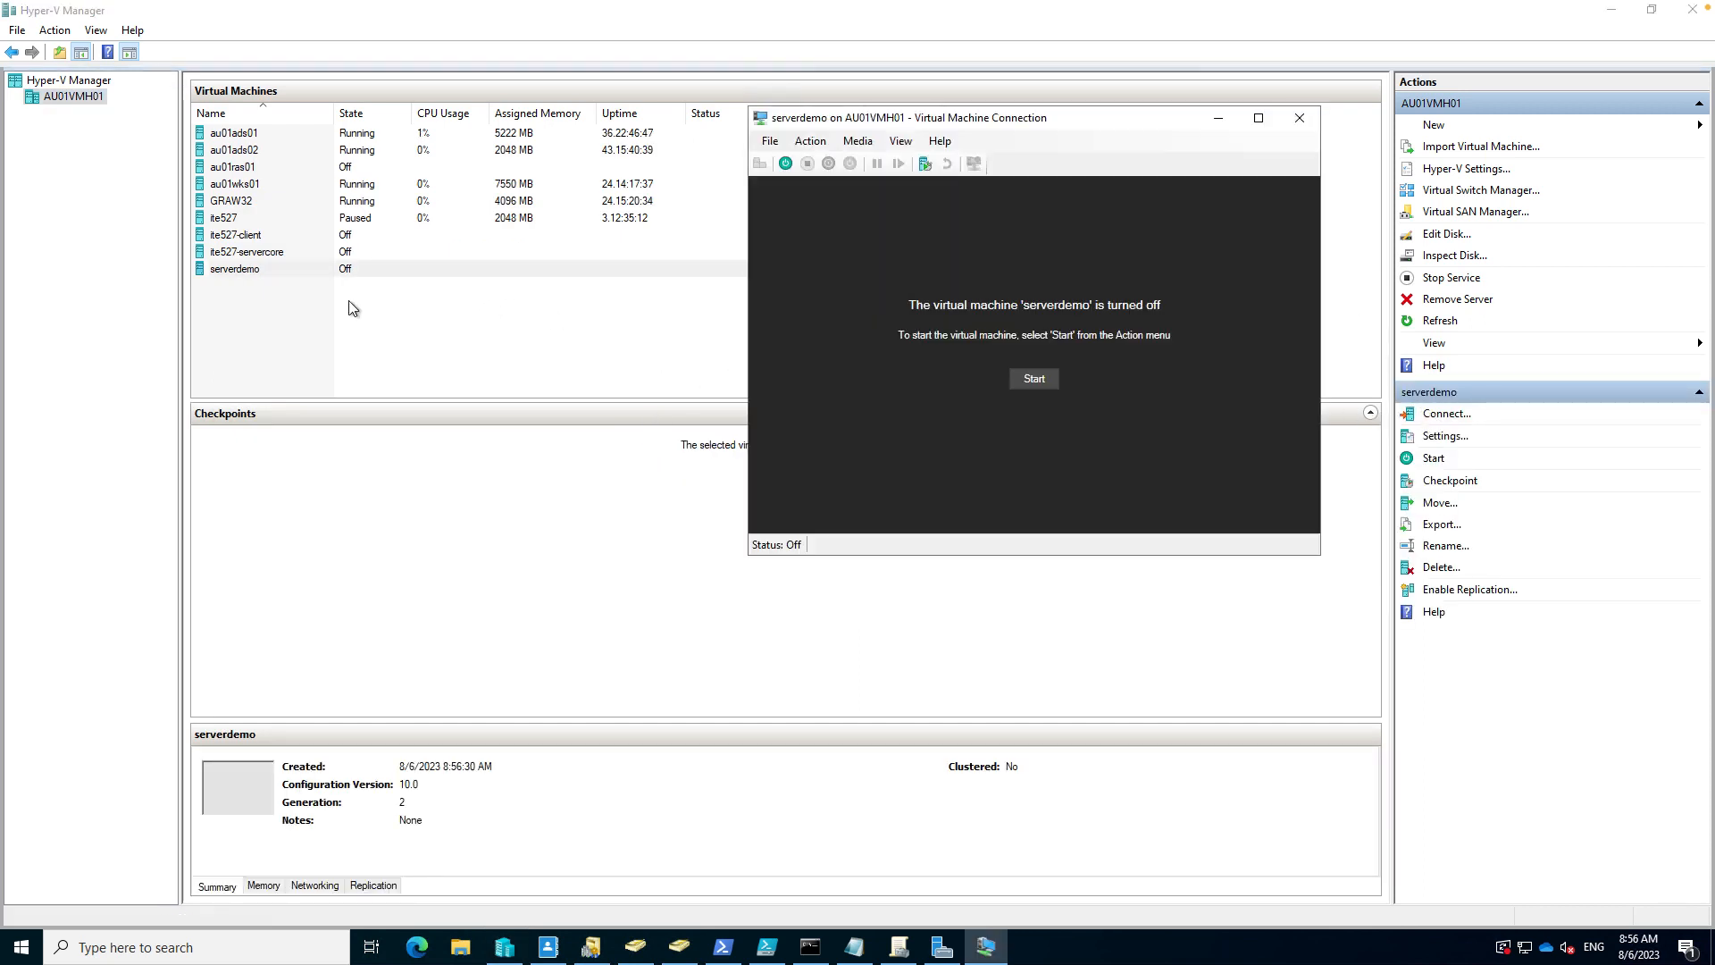
- Start serverdemo, reset it with Ctrl+Alt+Delete, and boot from the install DVD
{"action": "left_click_drag", "start_coordinate": [1000, 122], "coordinate": [468, 110]}
{"action": "left_click", "coordinate": [501, 367]}
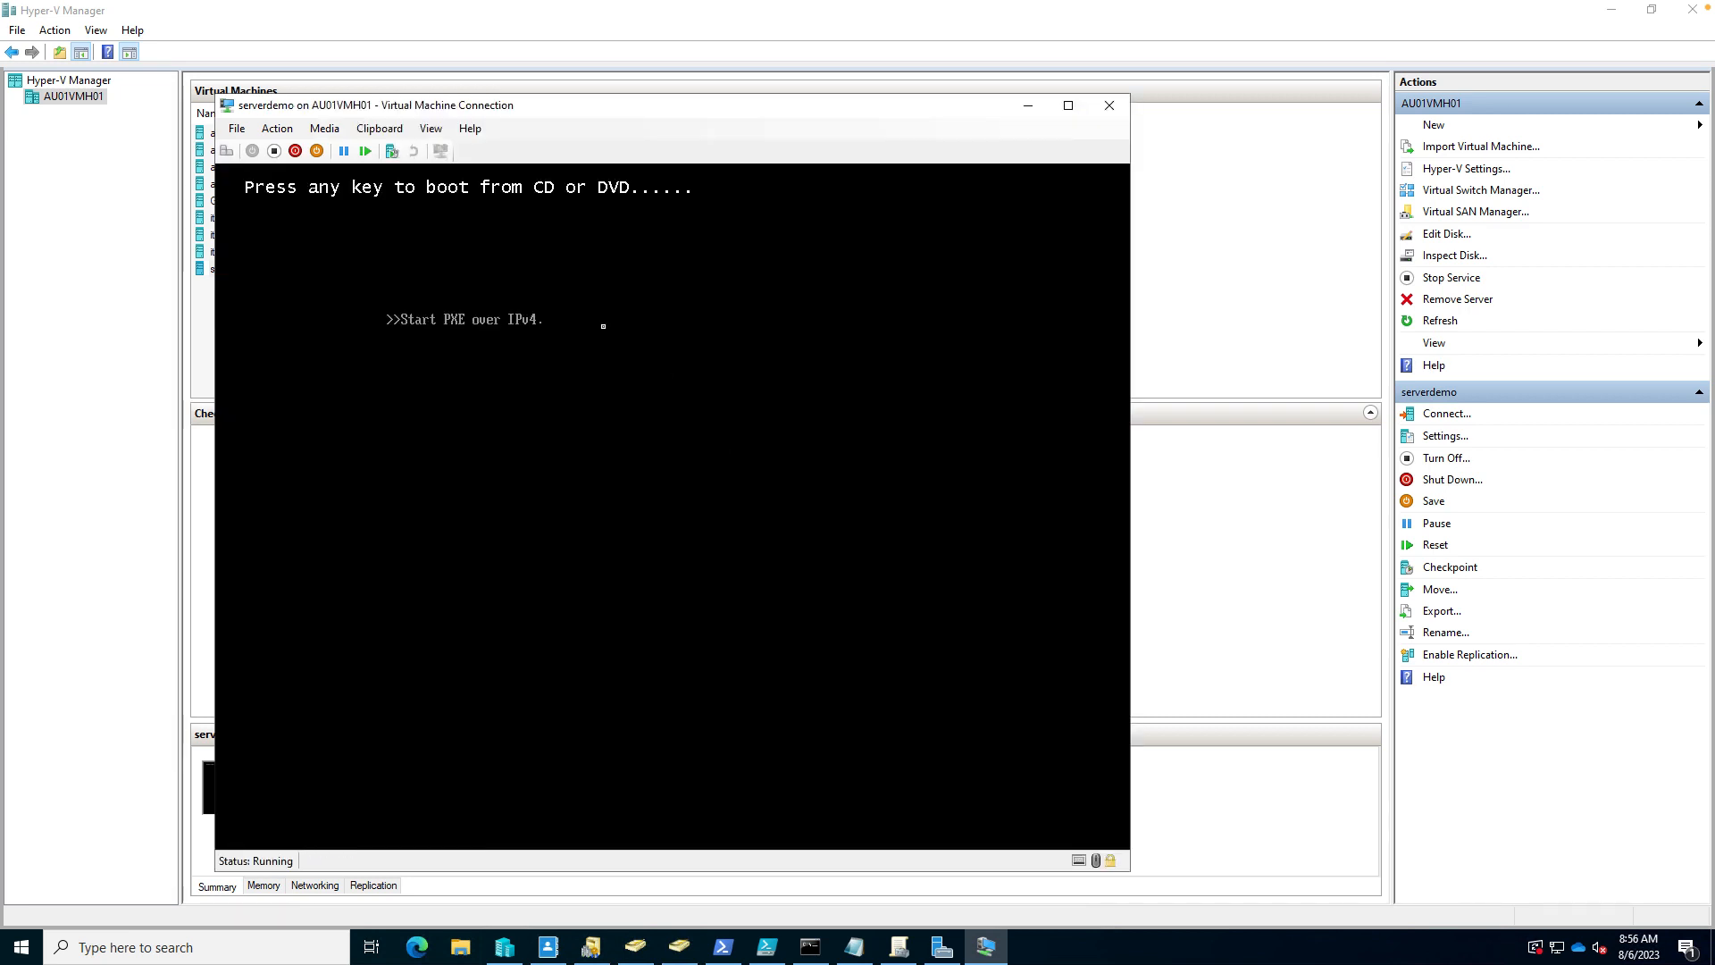
{"action": "left_click", "coordinate": [277, 128]}
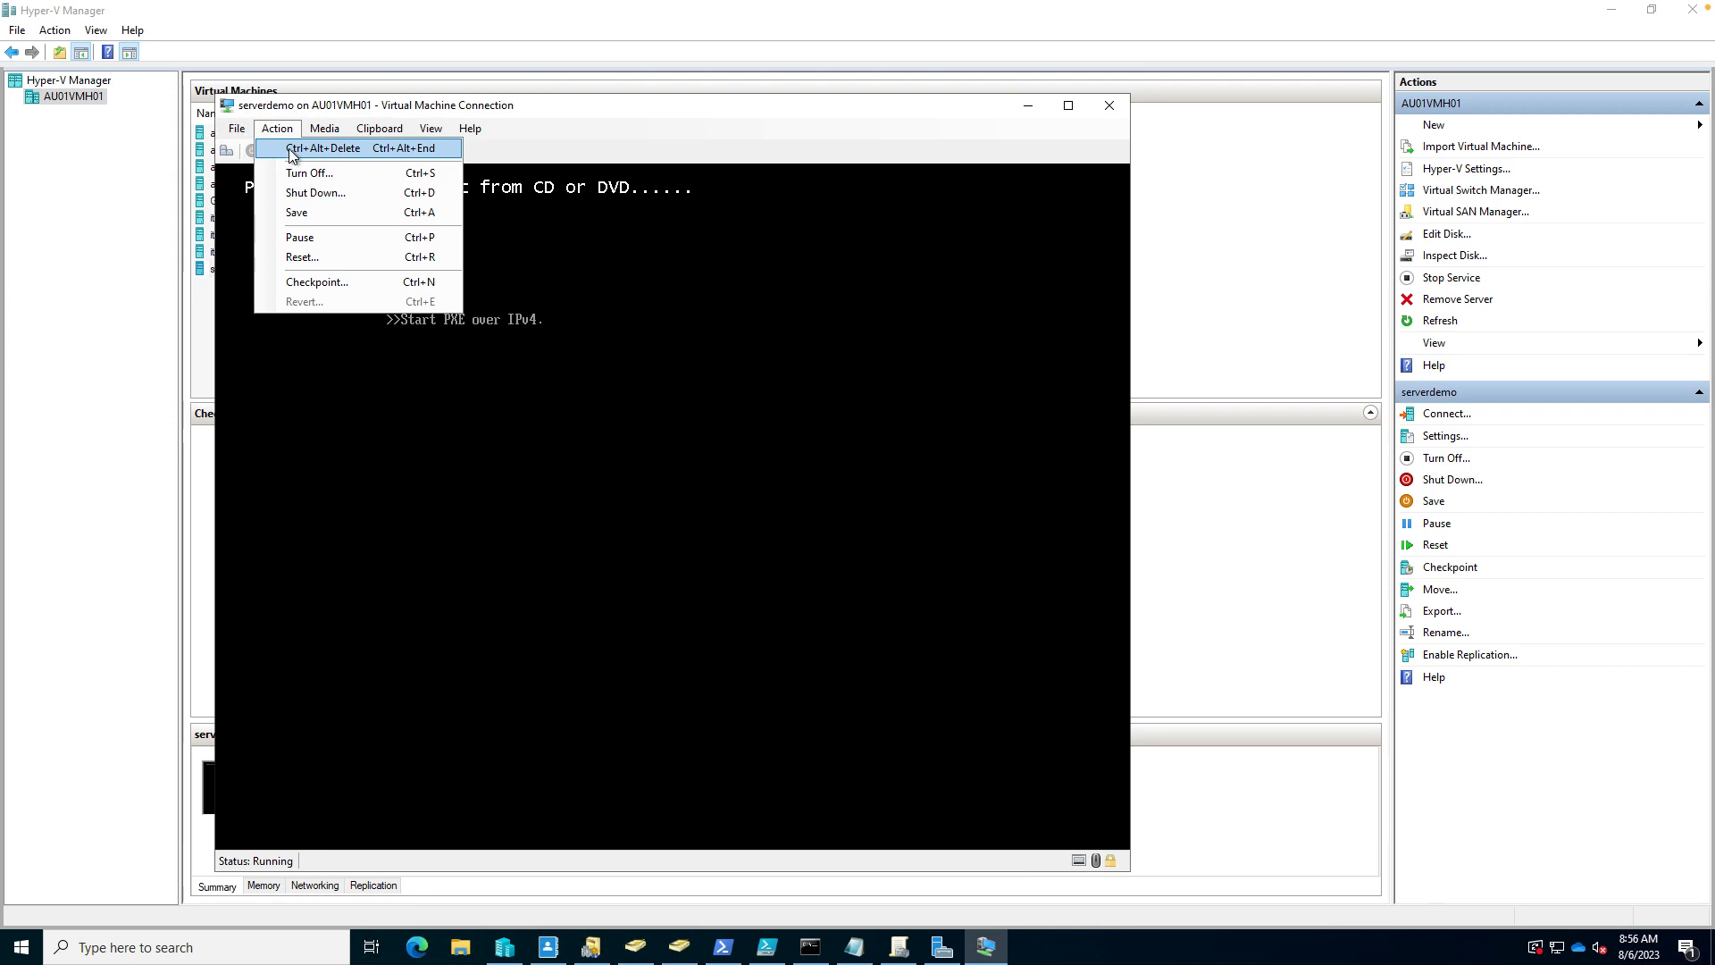
{"action": "left_click", "coordinate": [295, 167]}
{"action": "key", "text": "Return"}
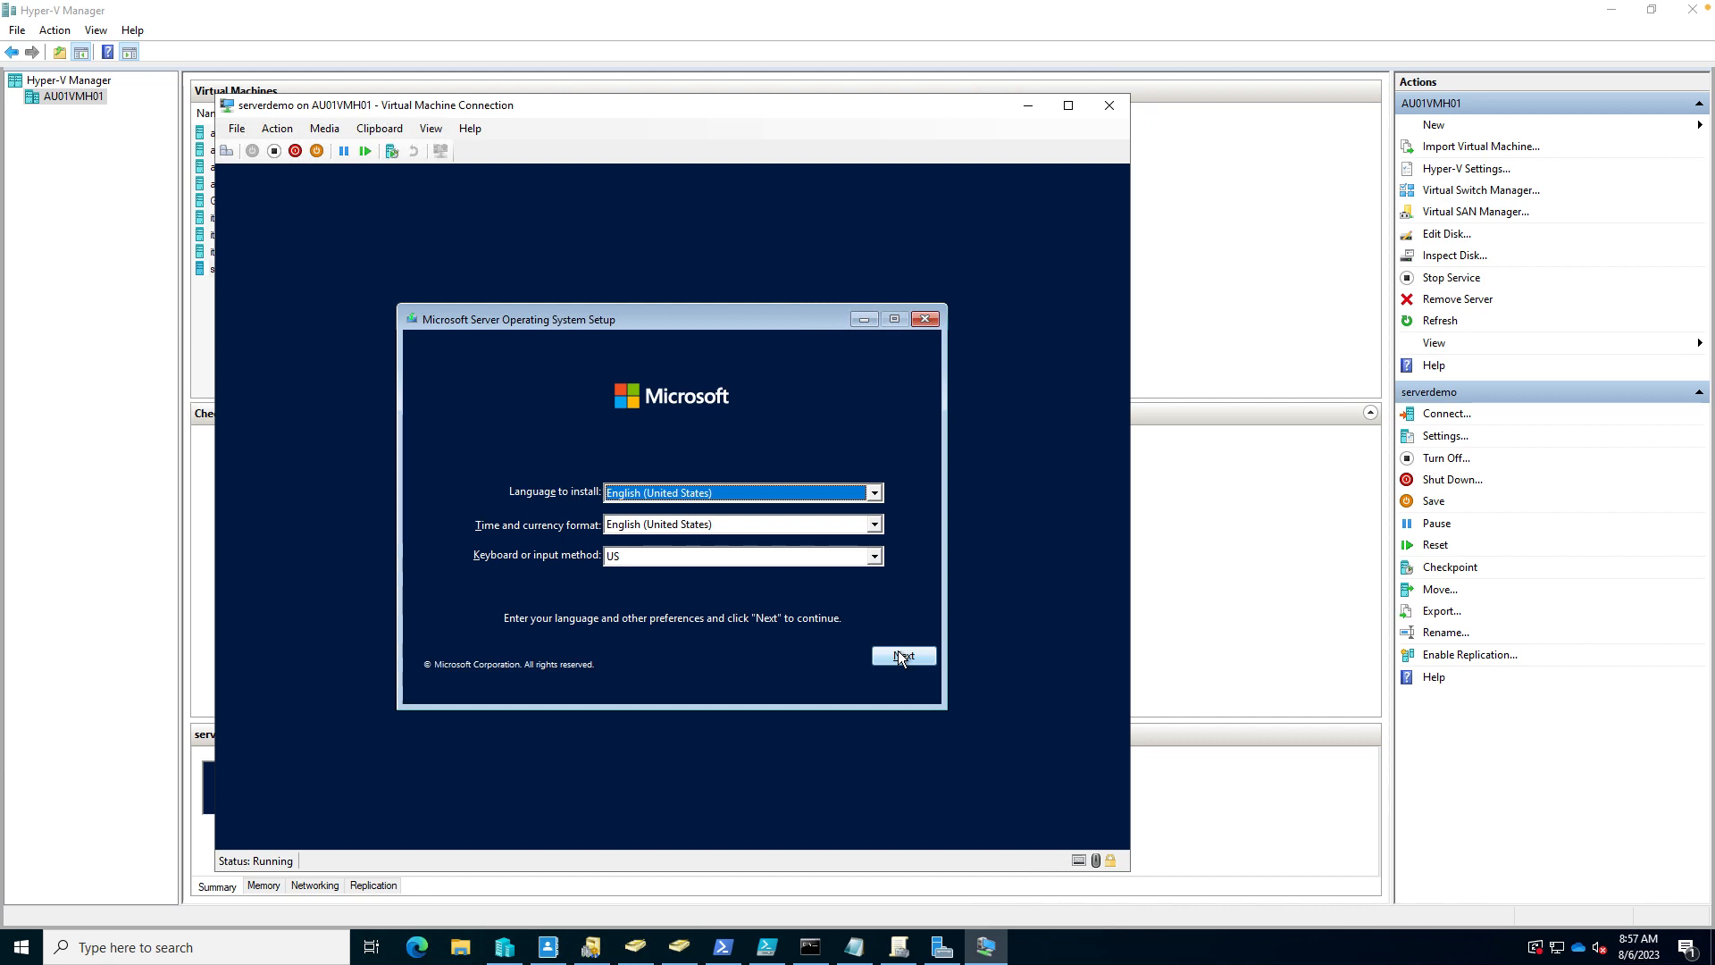
- Keep English (United States) language and US keyboard, then begin the installation
{"action": "left_click", "coordinate": [900, 658]}
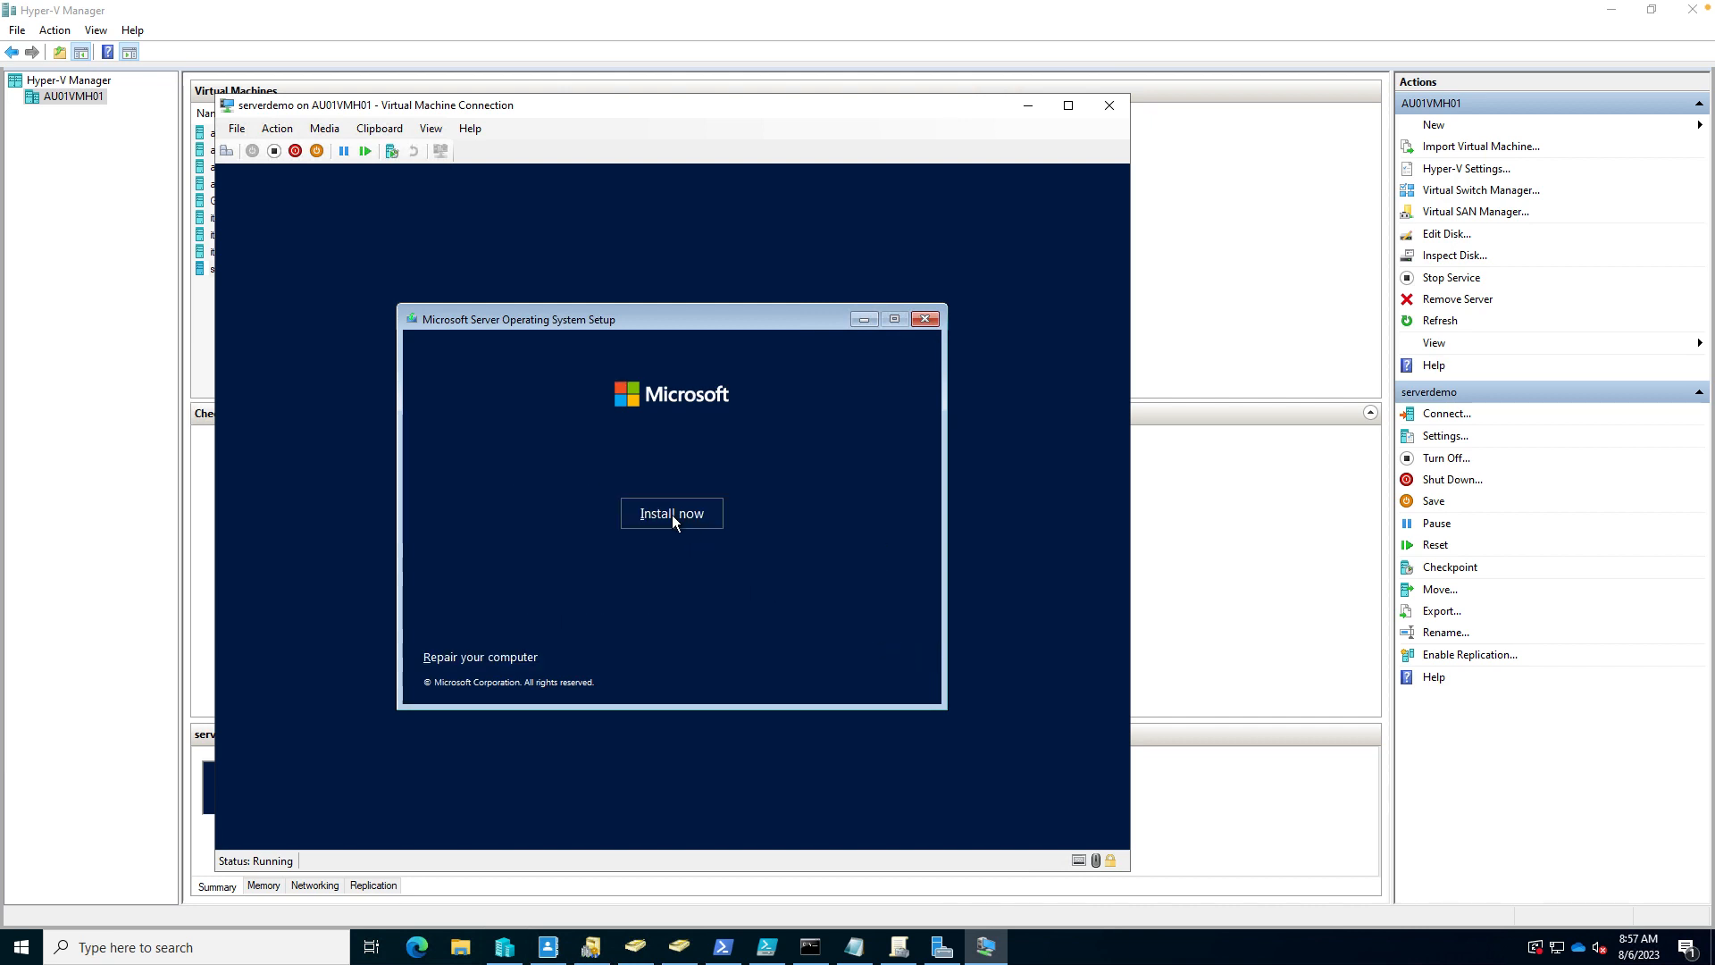
{"action": "left_click", "coordinate": [659, 509]}
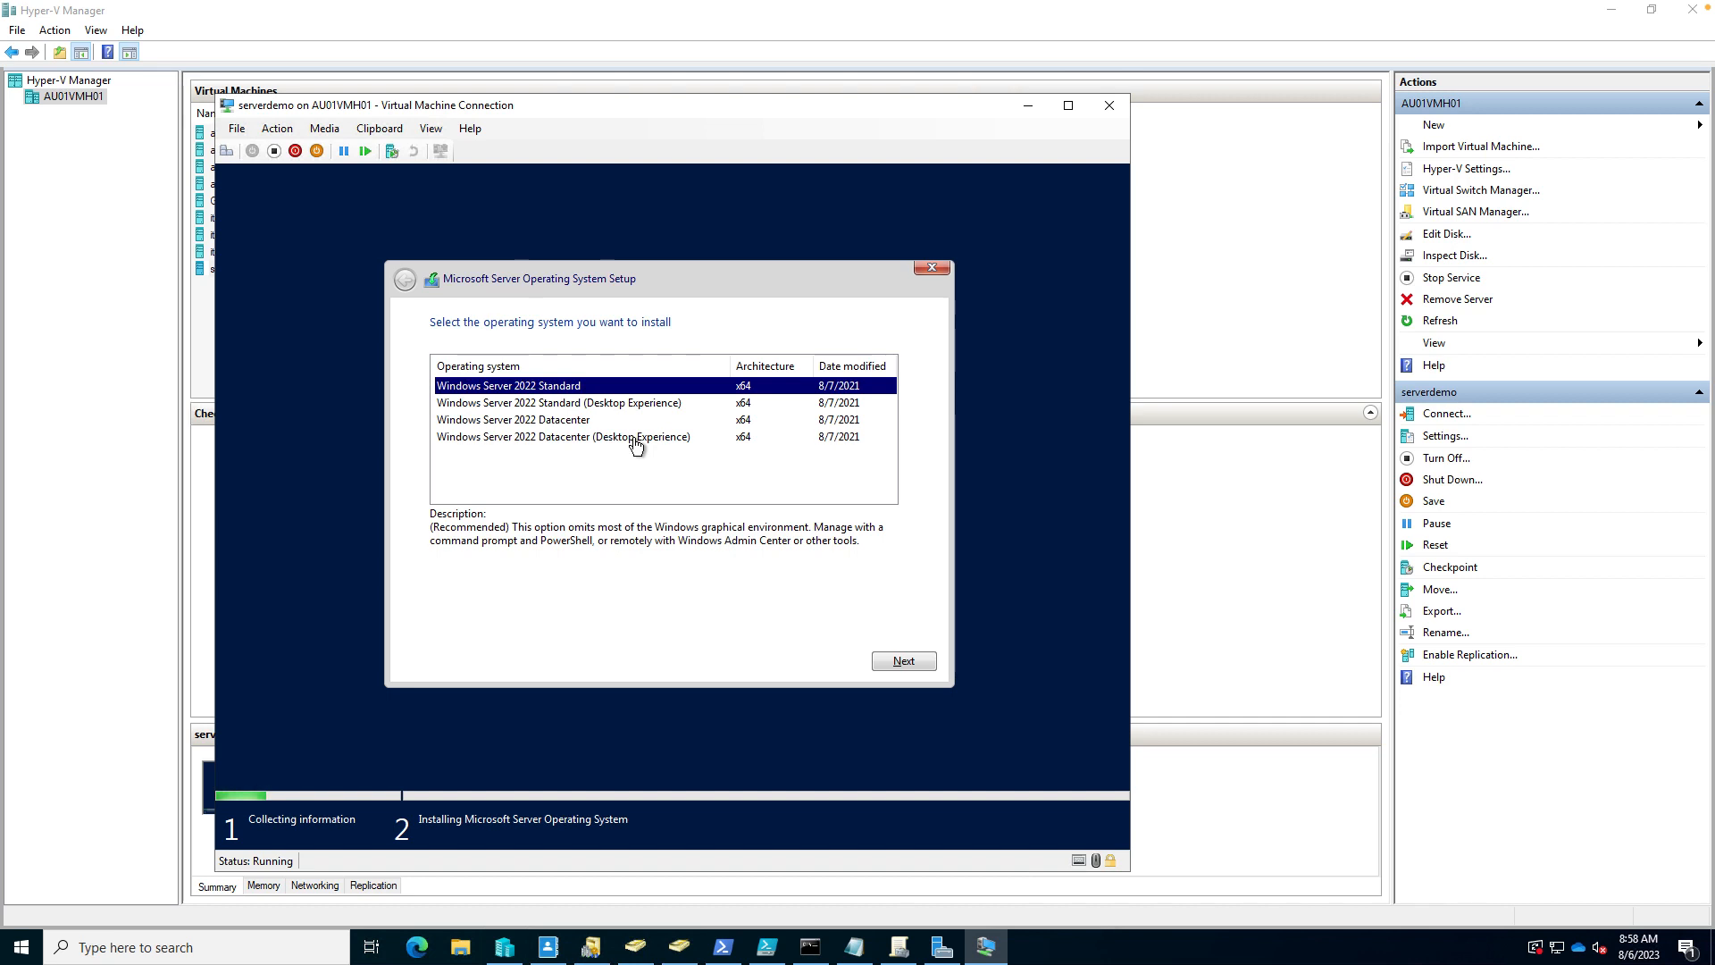
- Choose Windows Server 2022 Datacenter (Desktop Experience) and accept the licence terms
{"action": "left_click", "coordinate": [635, 440]}
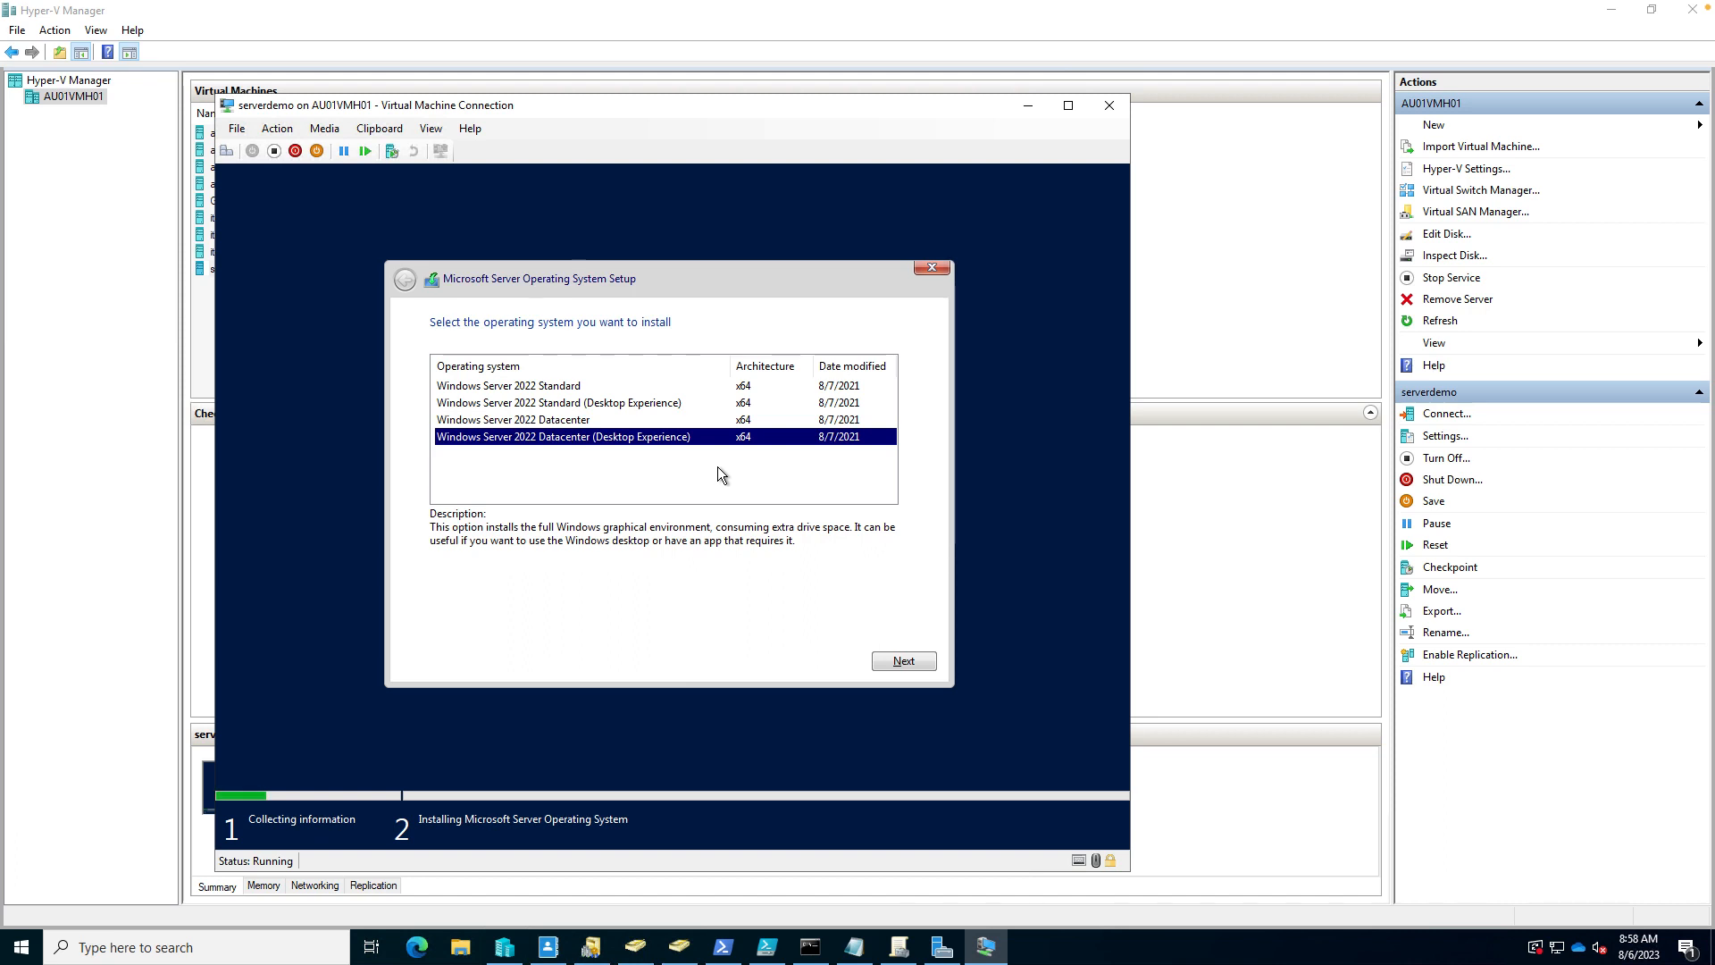
{"action": "left_click", "coordinate": [904, 663]}
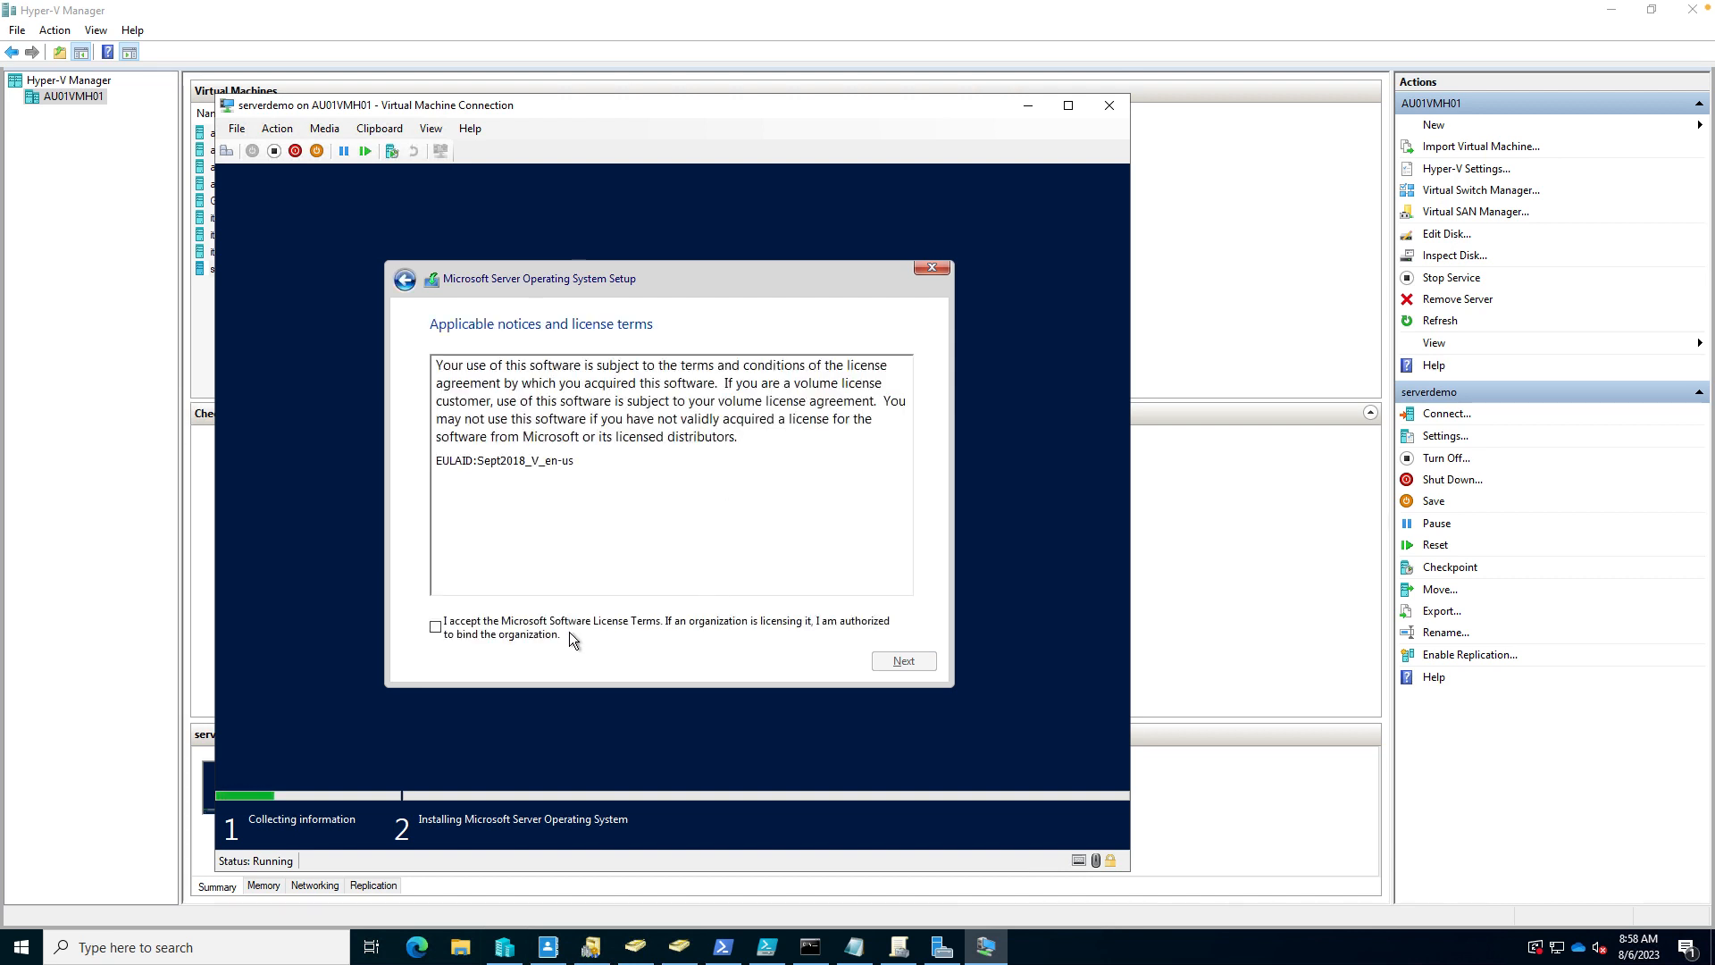
{"action": "left_click", "coordinate": [447, 630]}
{"action": "left_click", "coordinate": [893, 661]}
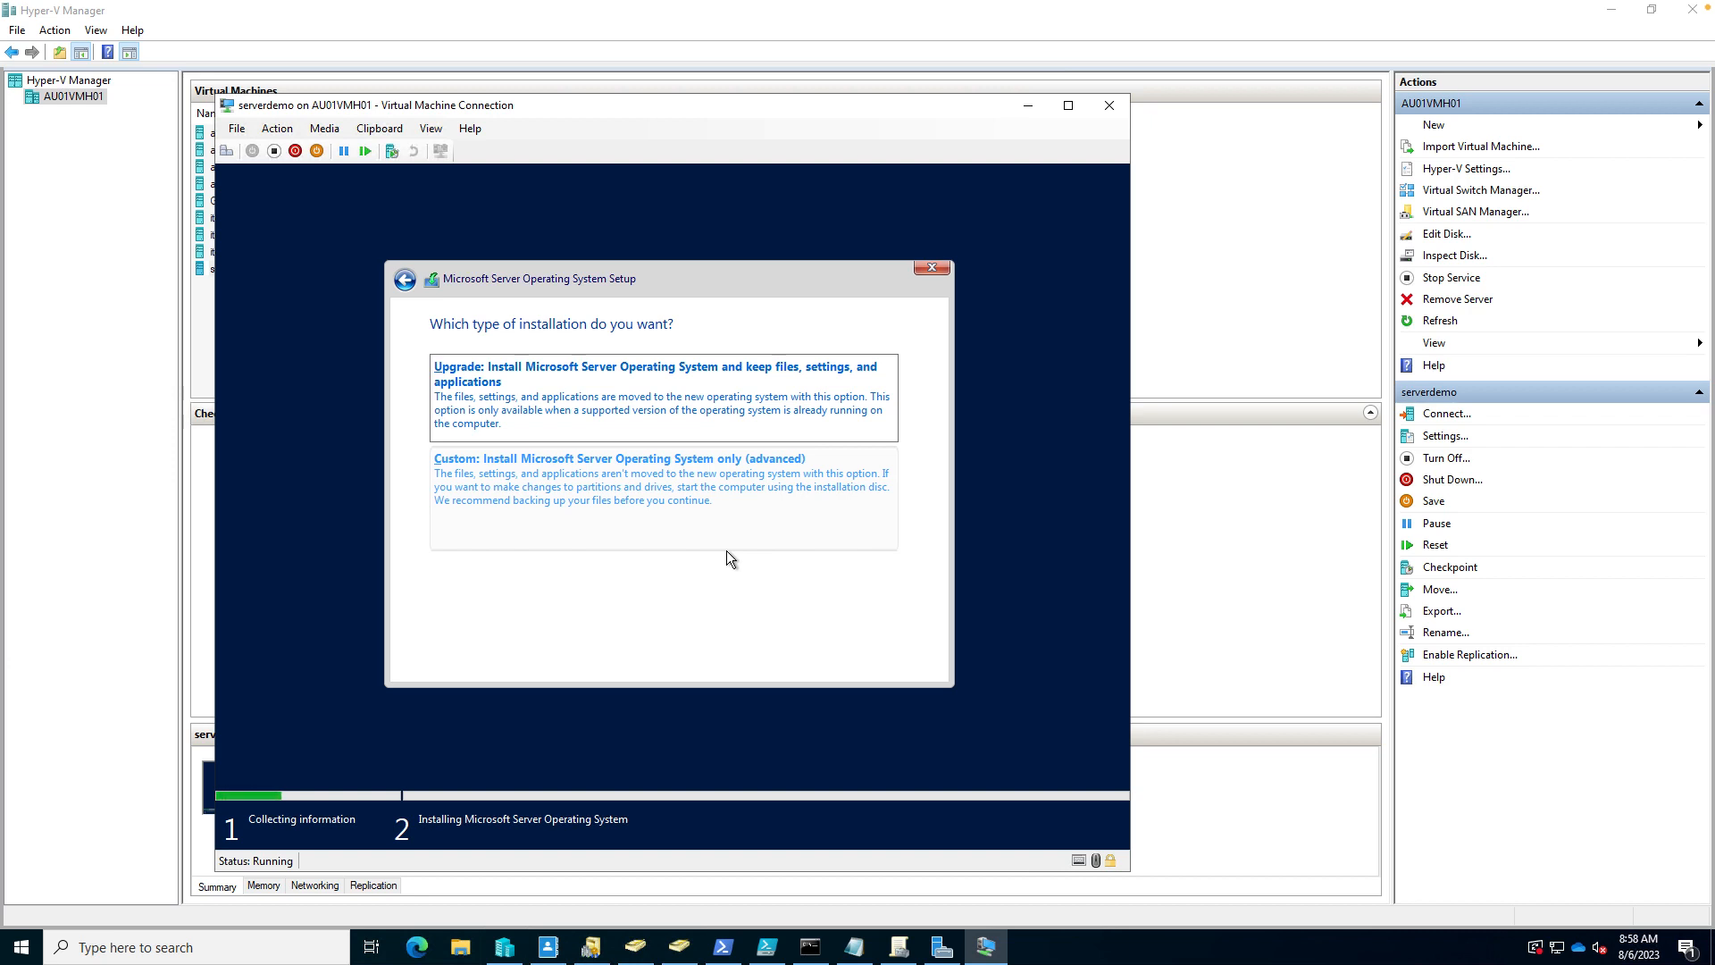
- Run a Custom install onto Drive 0's 127 GB unallocated space
{"action": "left_click", "coordinate": [708, 489]}
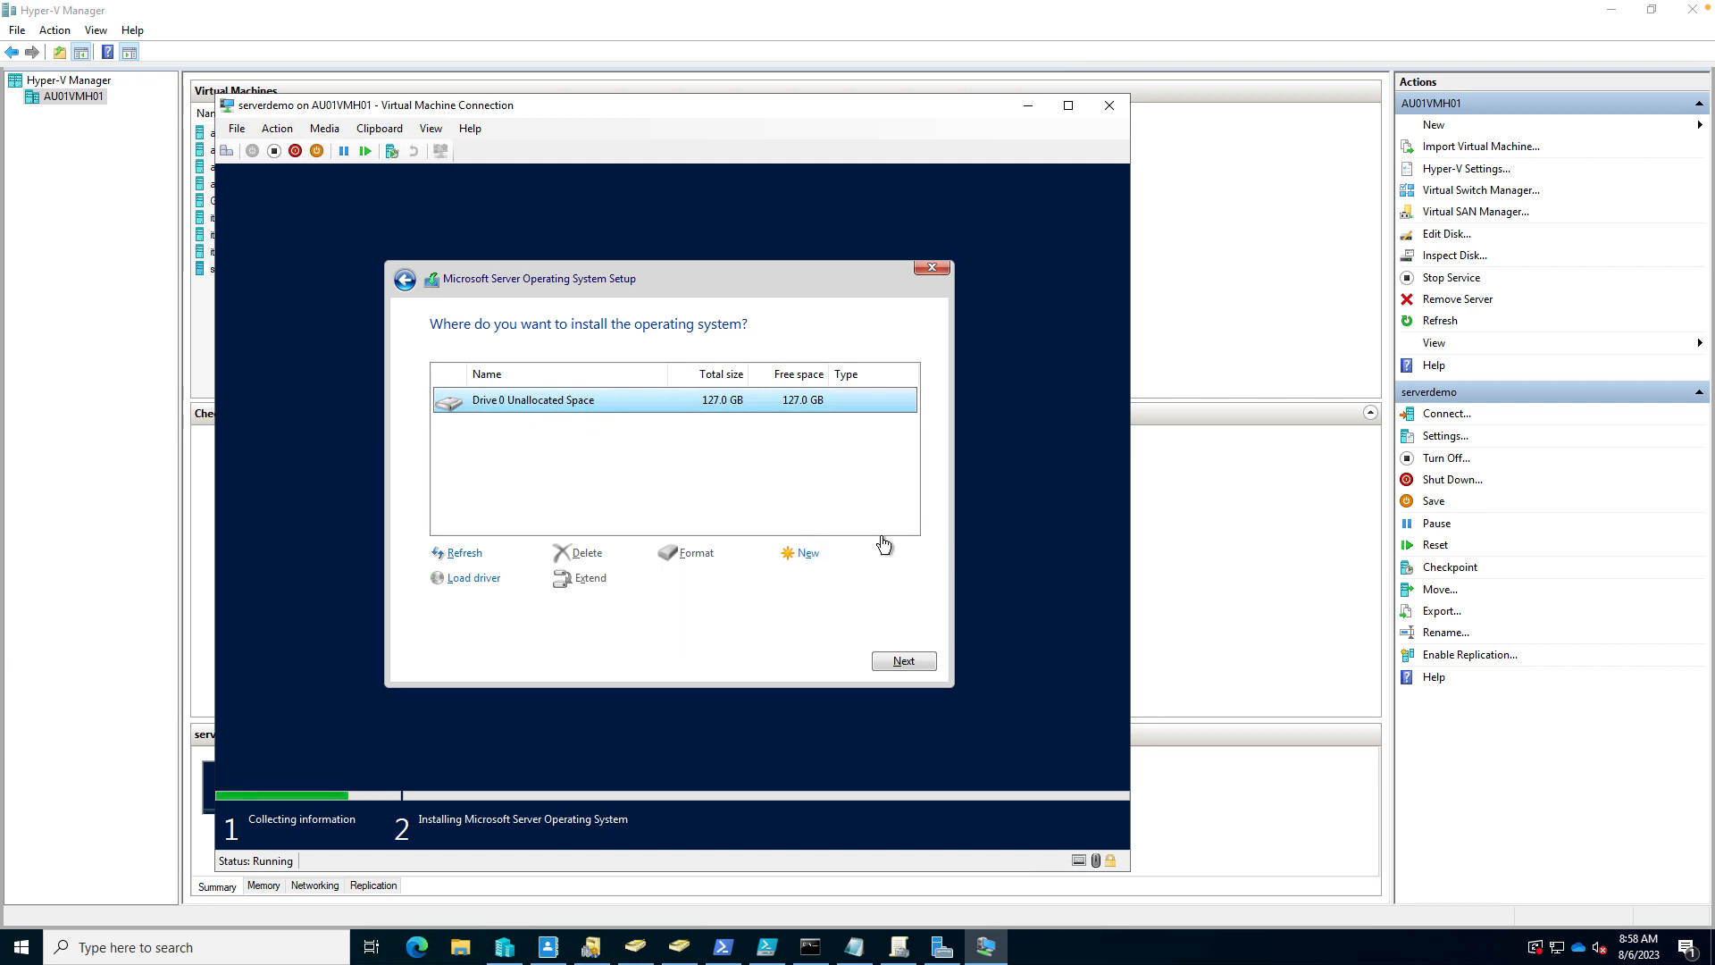
{"action": "left_click", "coordinate": [900, 661]}
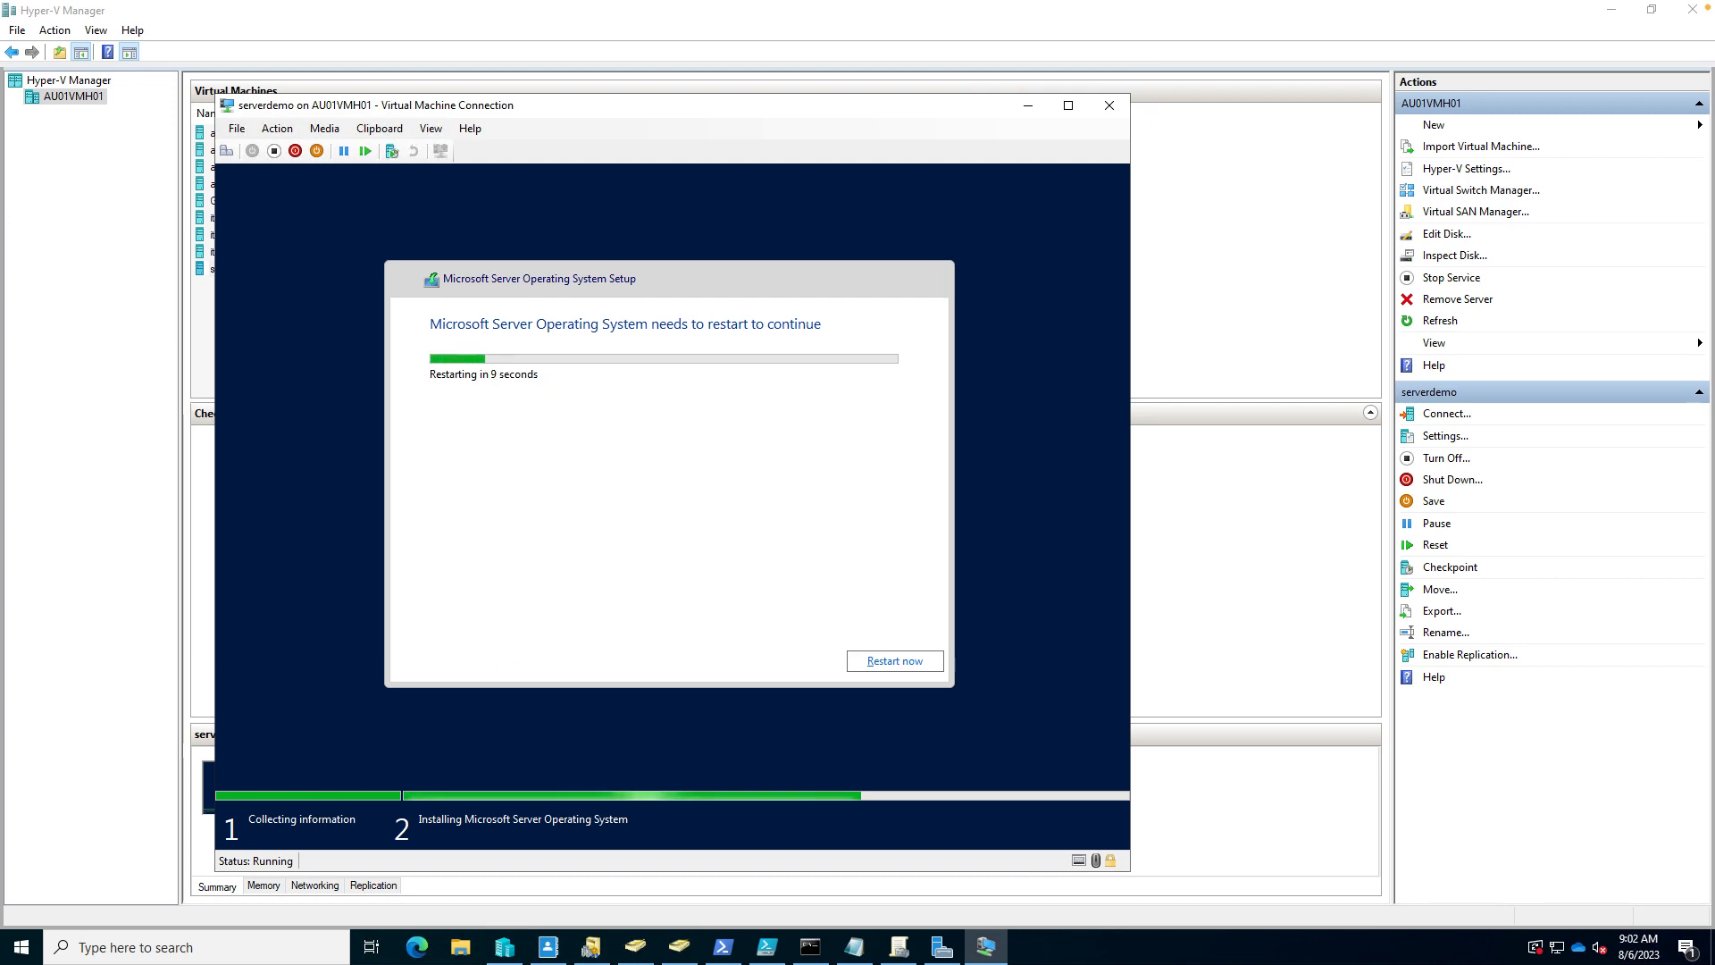
- Restart serverdemo immediately instead of waiting for the countdown
{"action": "left_click", "coordinate": [895, 662]}
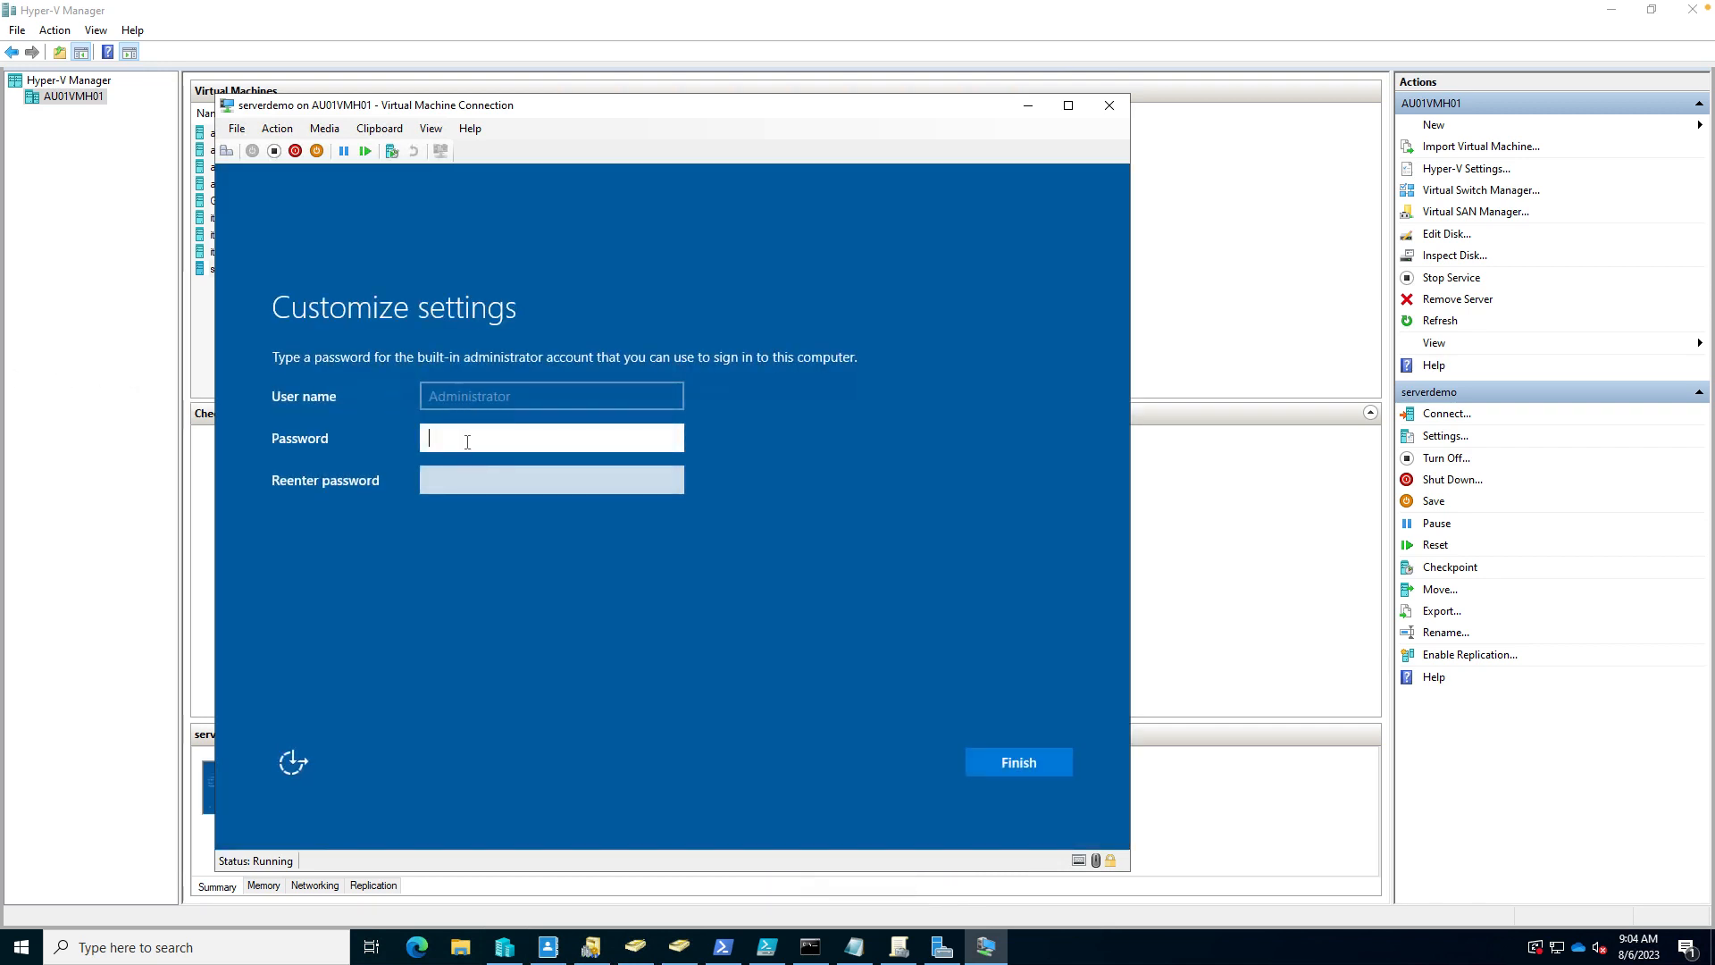
- Enter and confirm the built-in Administrator account password, then submit
{"action": "type", "text": "P@ssw0rd!12"}
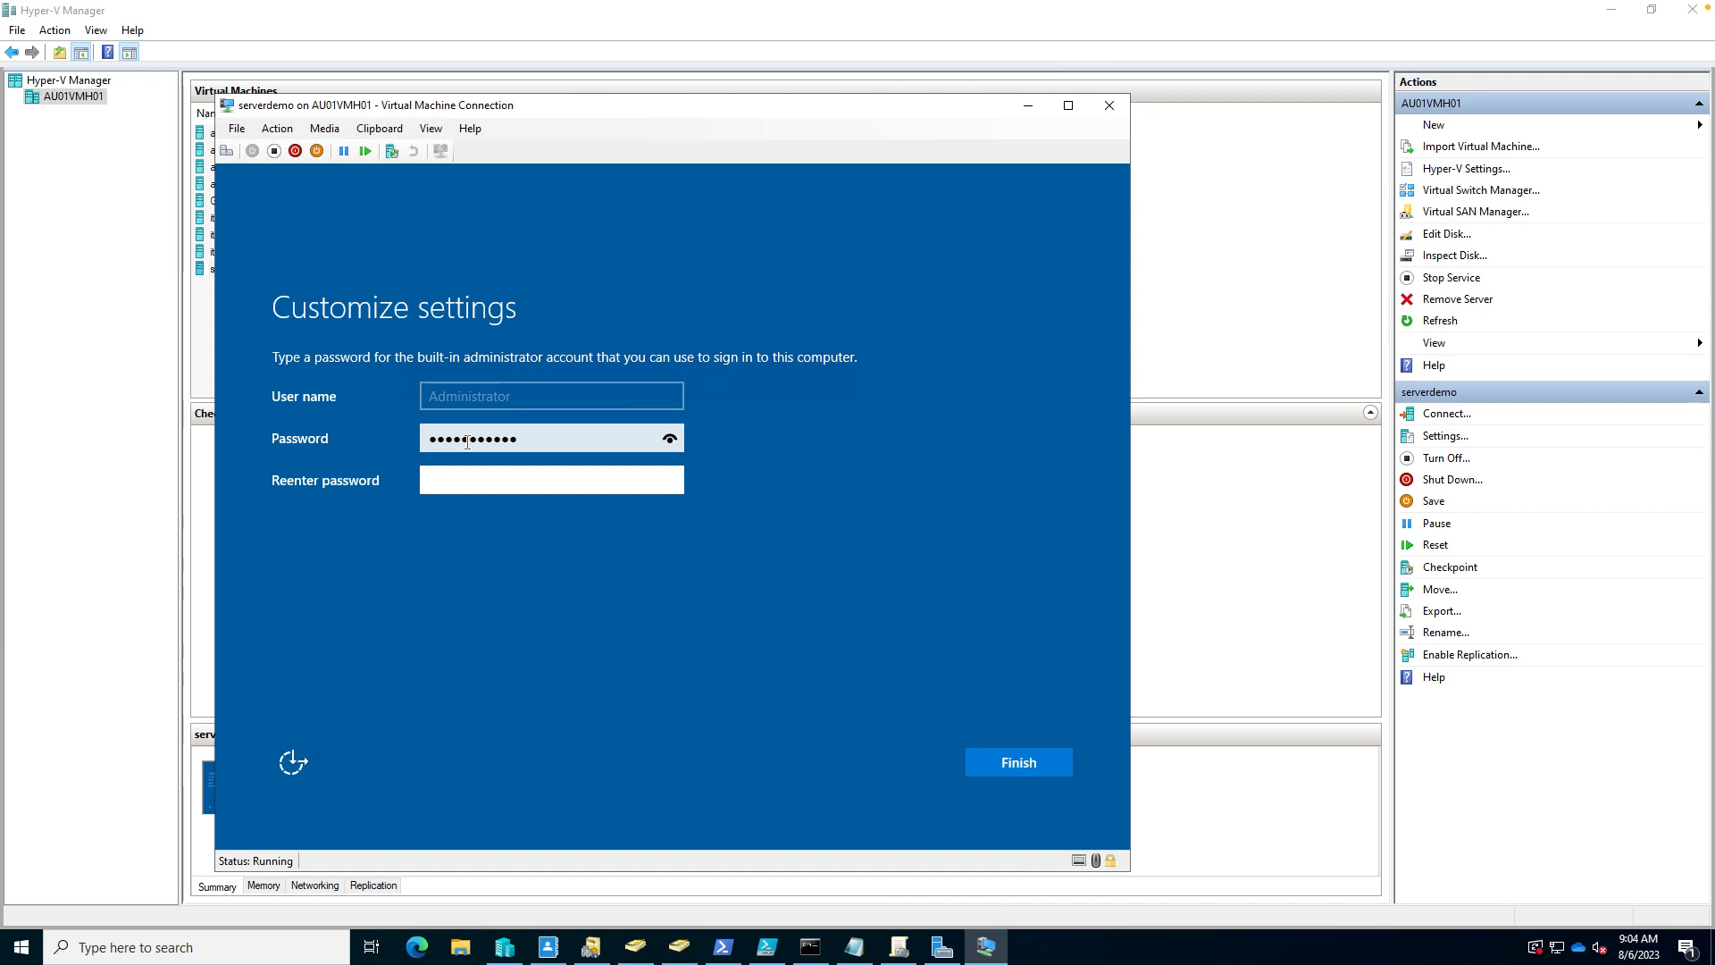
{"action": "type", "text": "***********"}
{"action": "key", "text": "Return"}
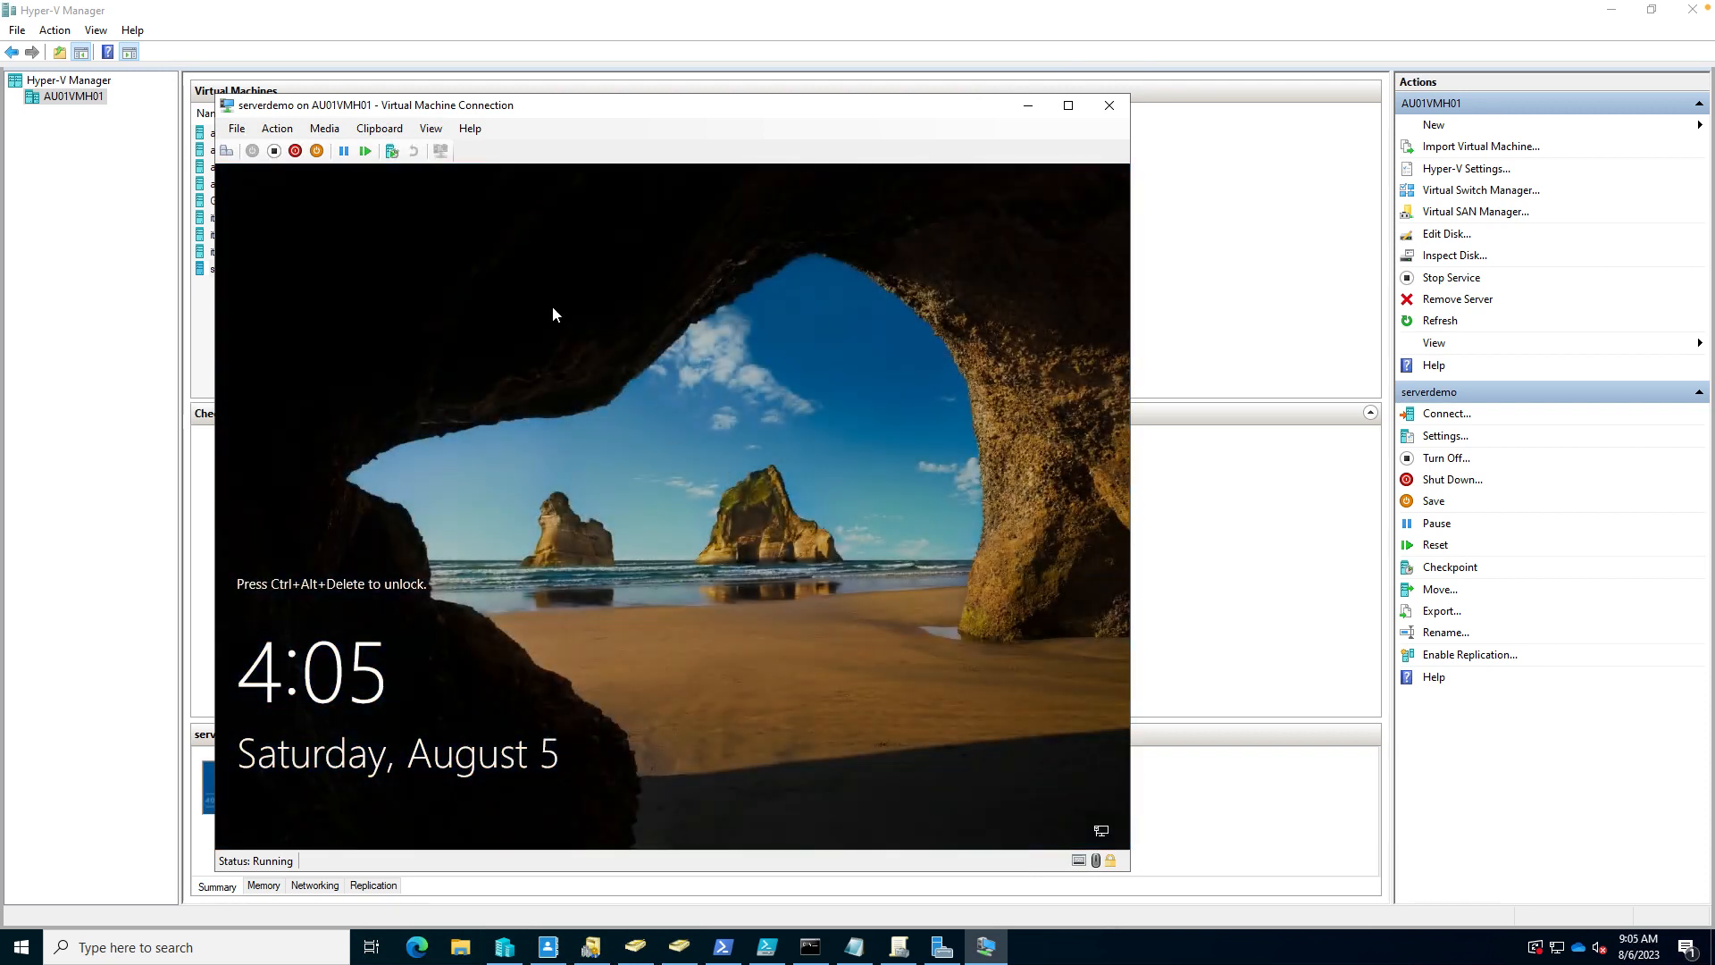
- Send Ctrl+Alt+Delete to serverdemo and sign in with the Administrator password
{"action": "left_click", "coordinate": [277, 128]}
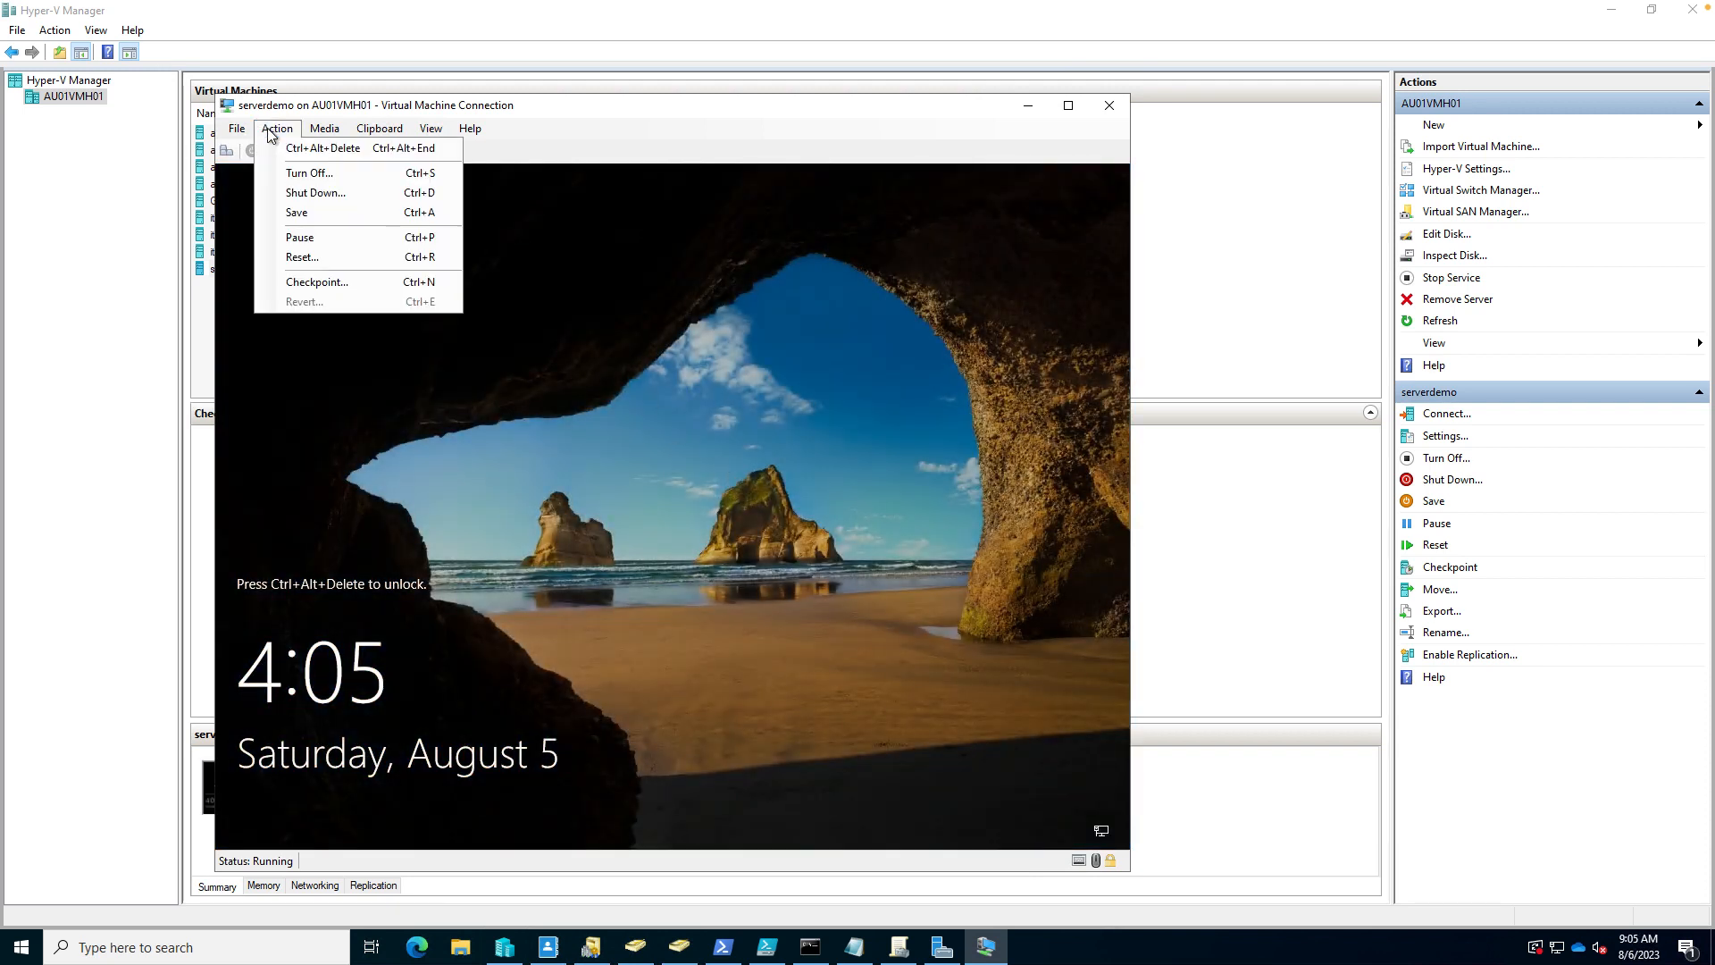
{"action": "left_click", "coordinate": [308, 146]}
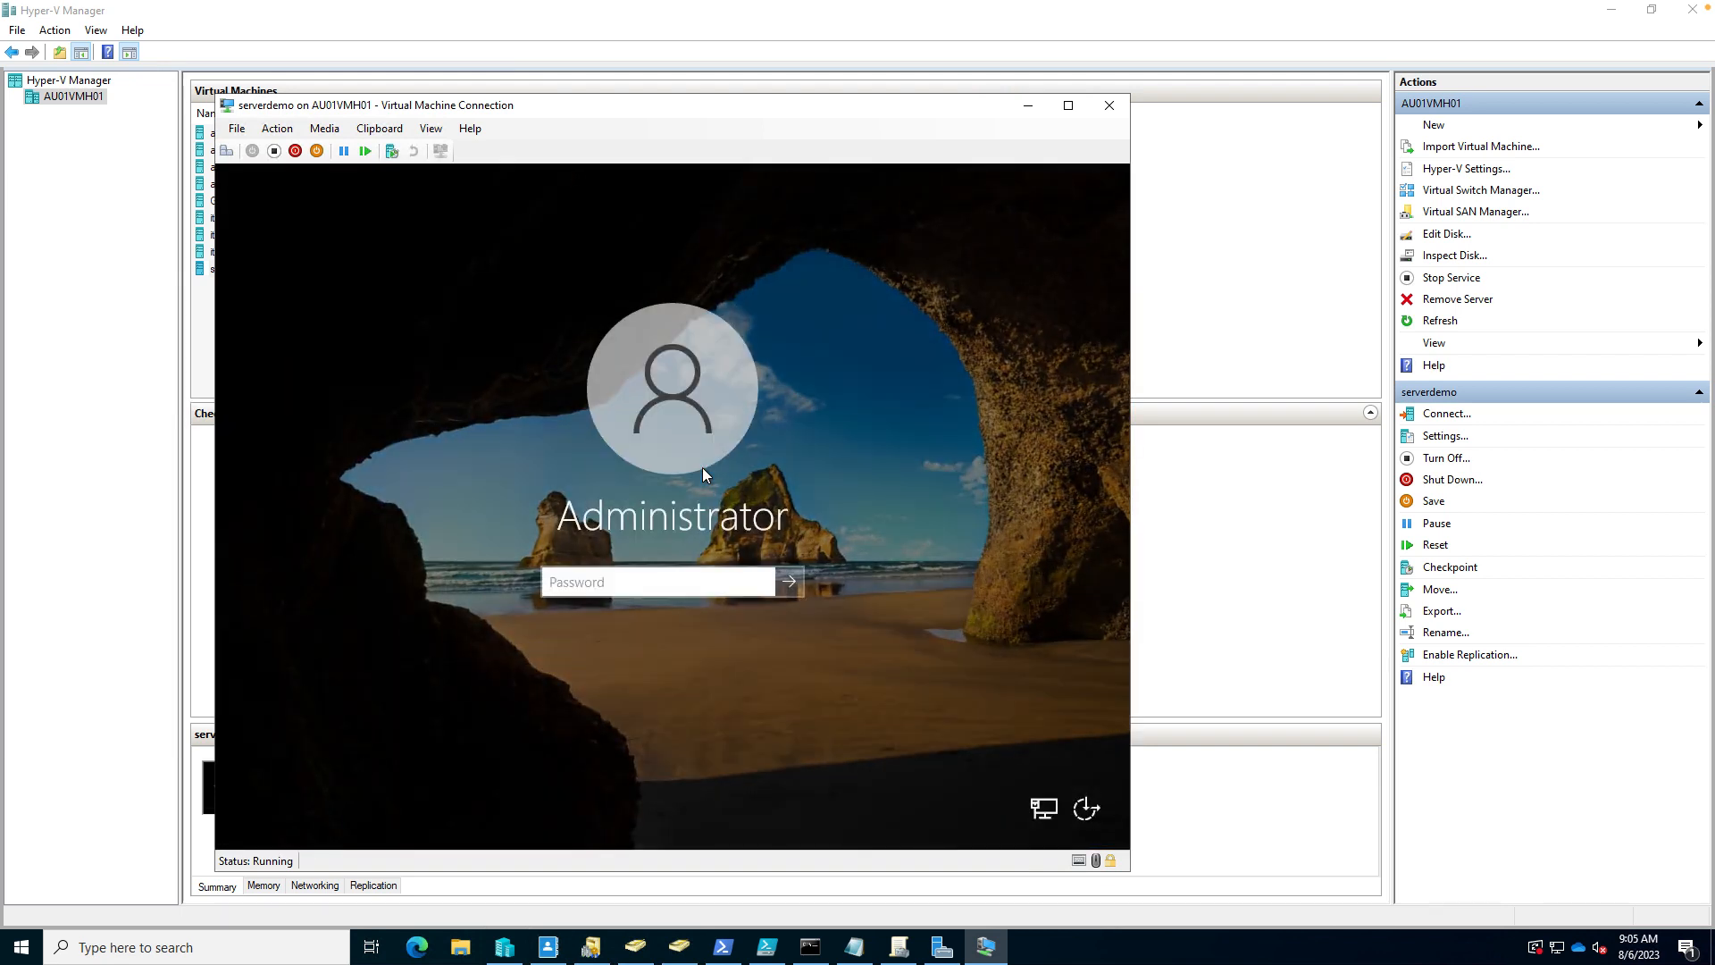
{"action": "type", "text": "***********"}
{"action": "key", "text": "Return"}
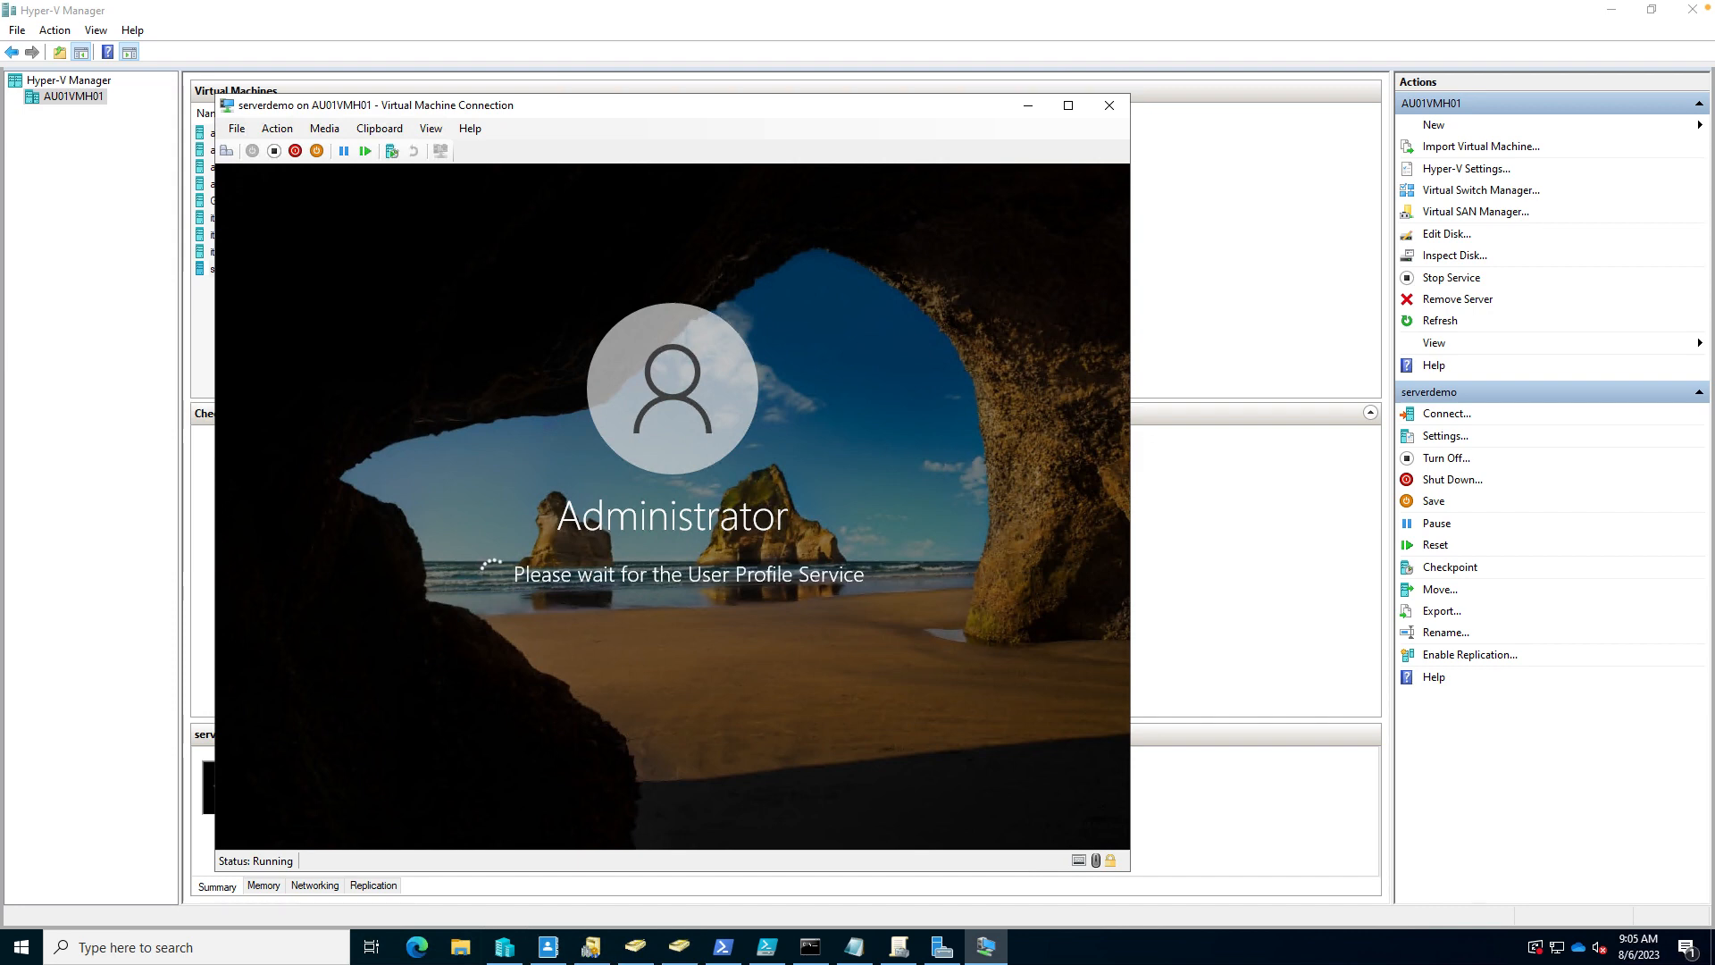